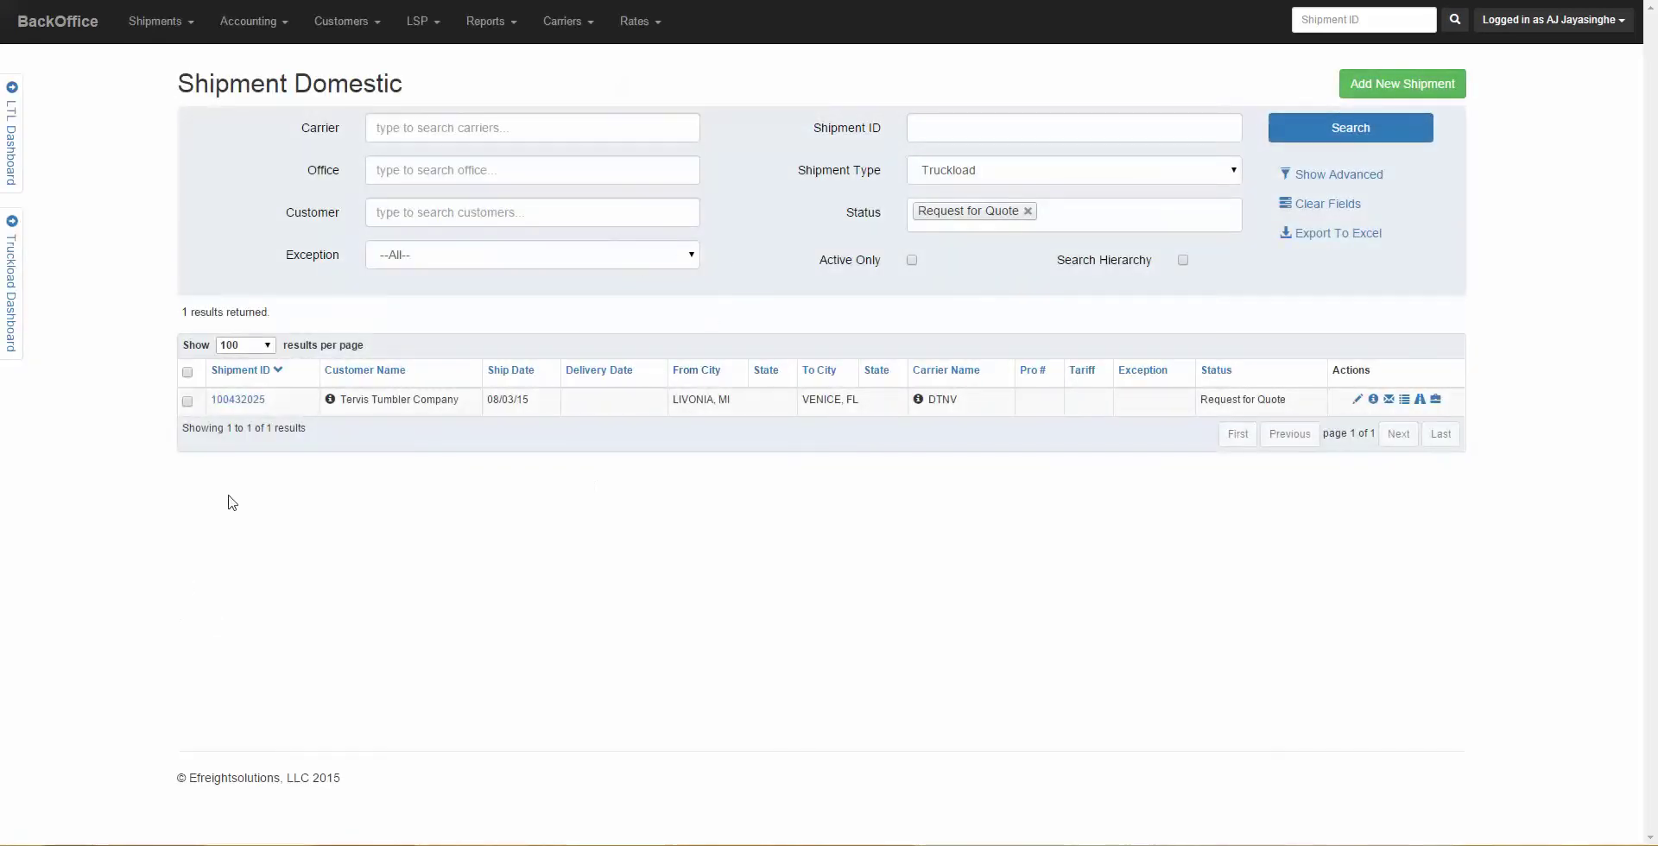
Step: Open shipment 100432025 and go to its Truckload Quoting page
left_click(245, 404)
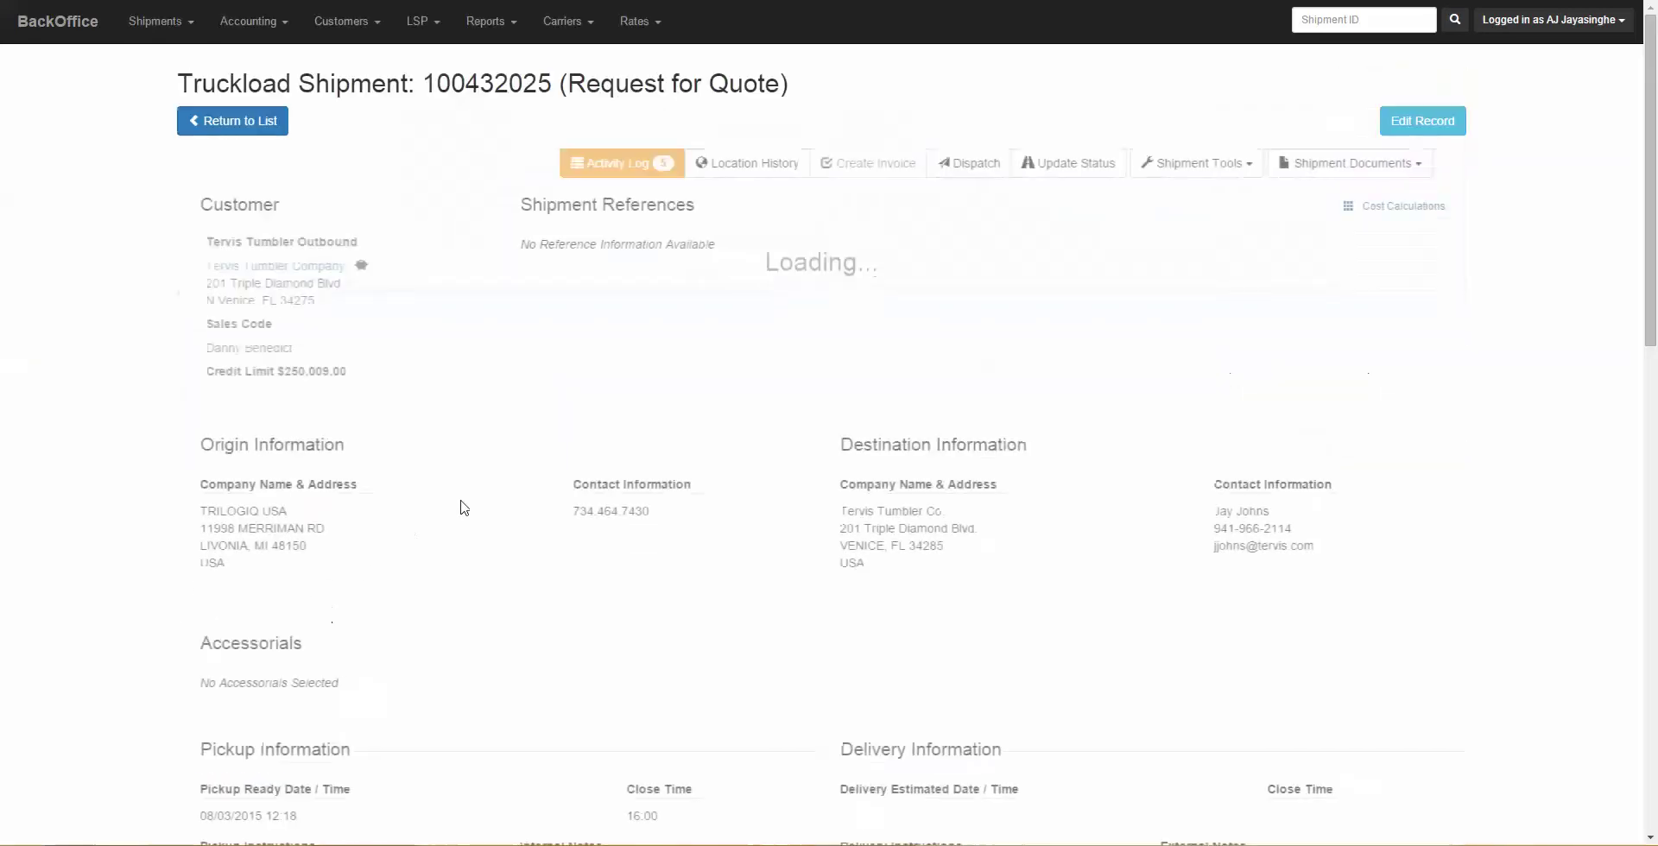
left_click(1186, 165)
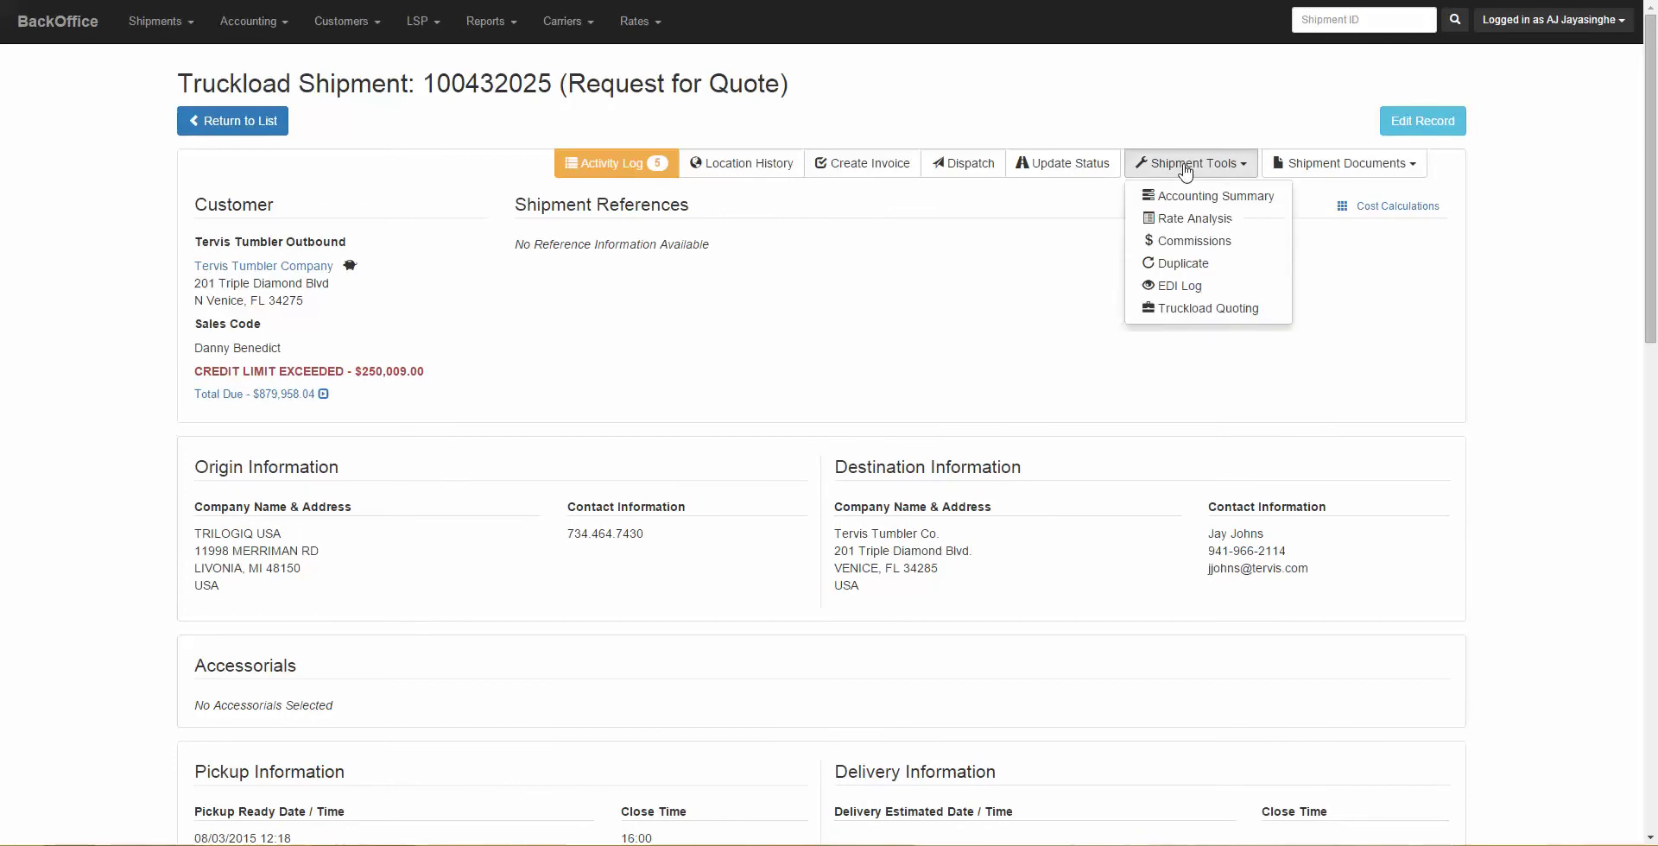
left_click(1199, 317)
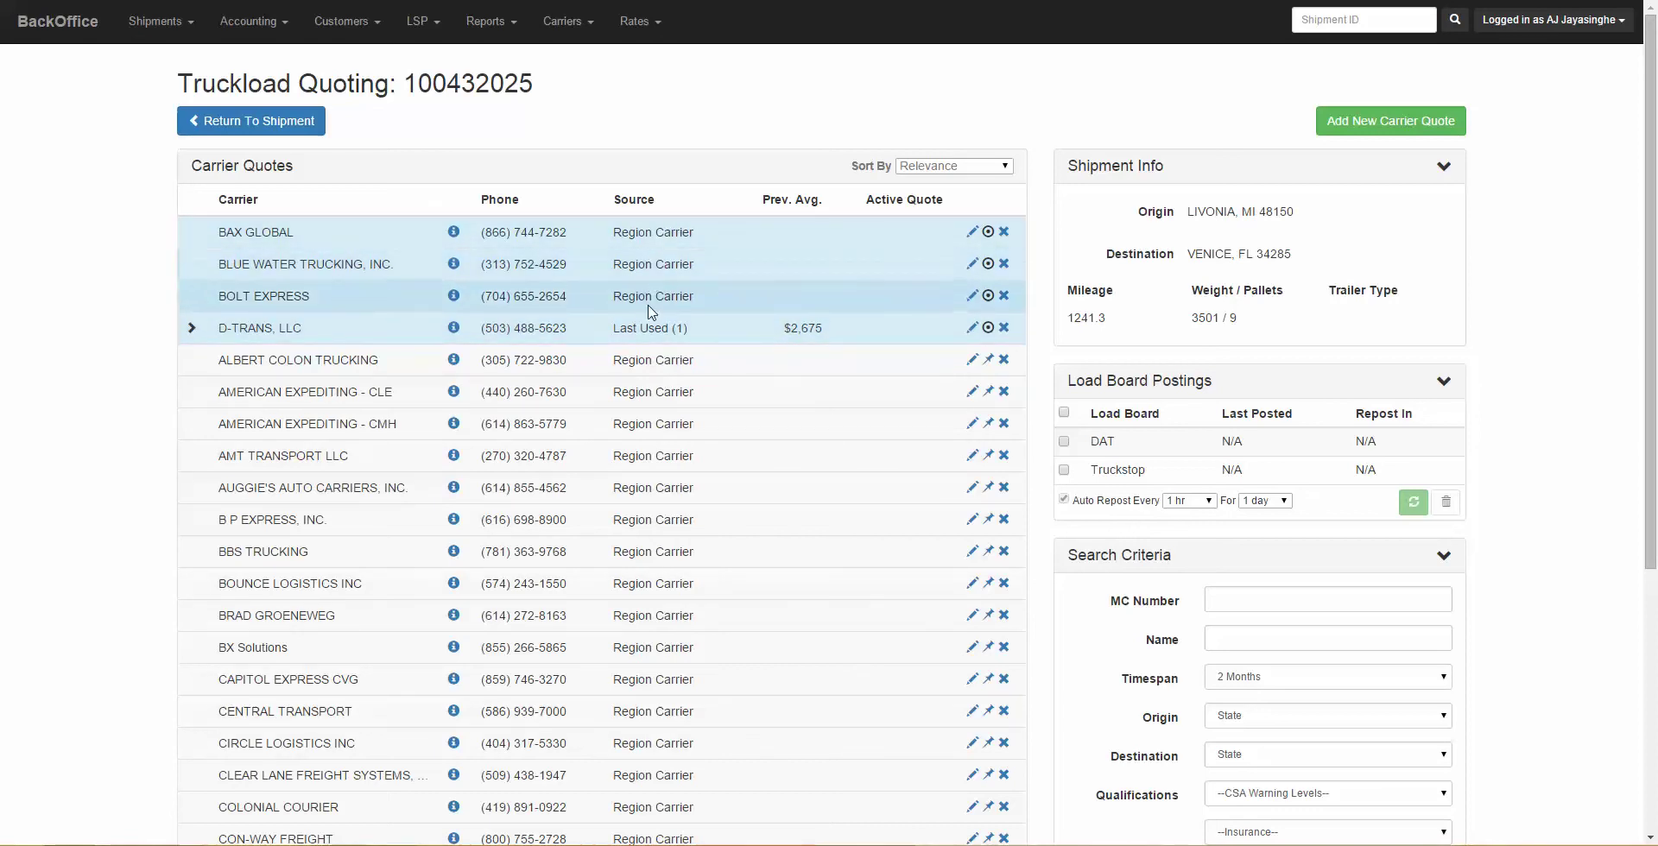
scroll(674, 380, "down", 1)
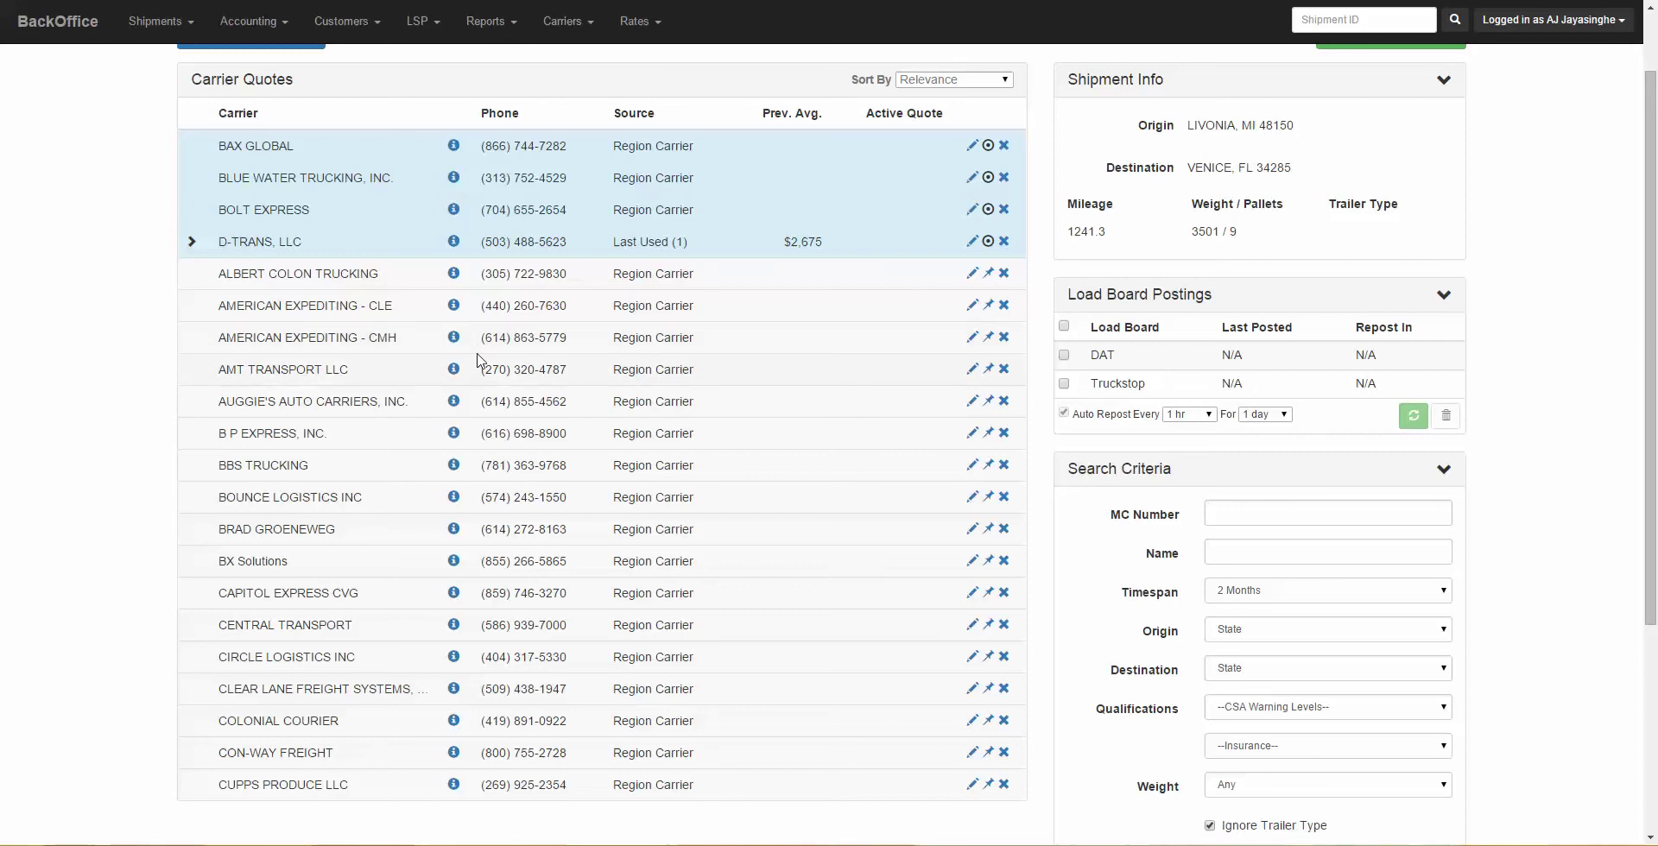
Step: Pin American Expediting - CMH, then reject its quote and the Blue Water Trucking and BAX Global quotes
left_click(989, 337)
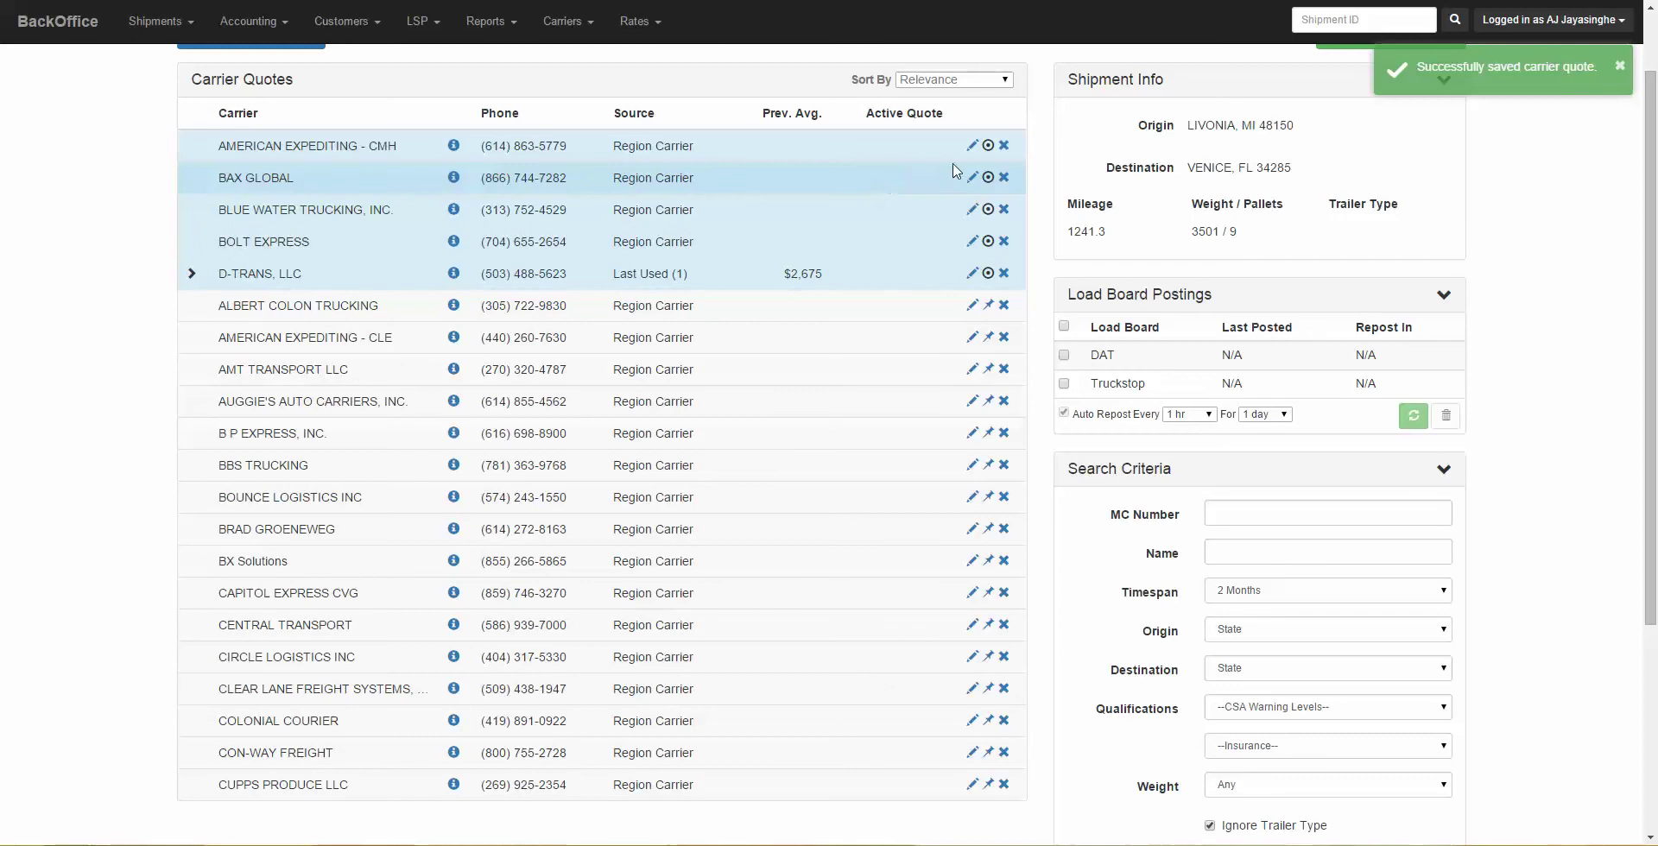
left_click(1003, 145)
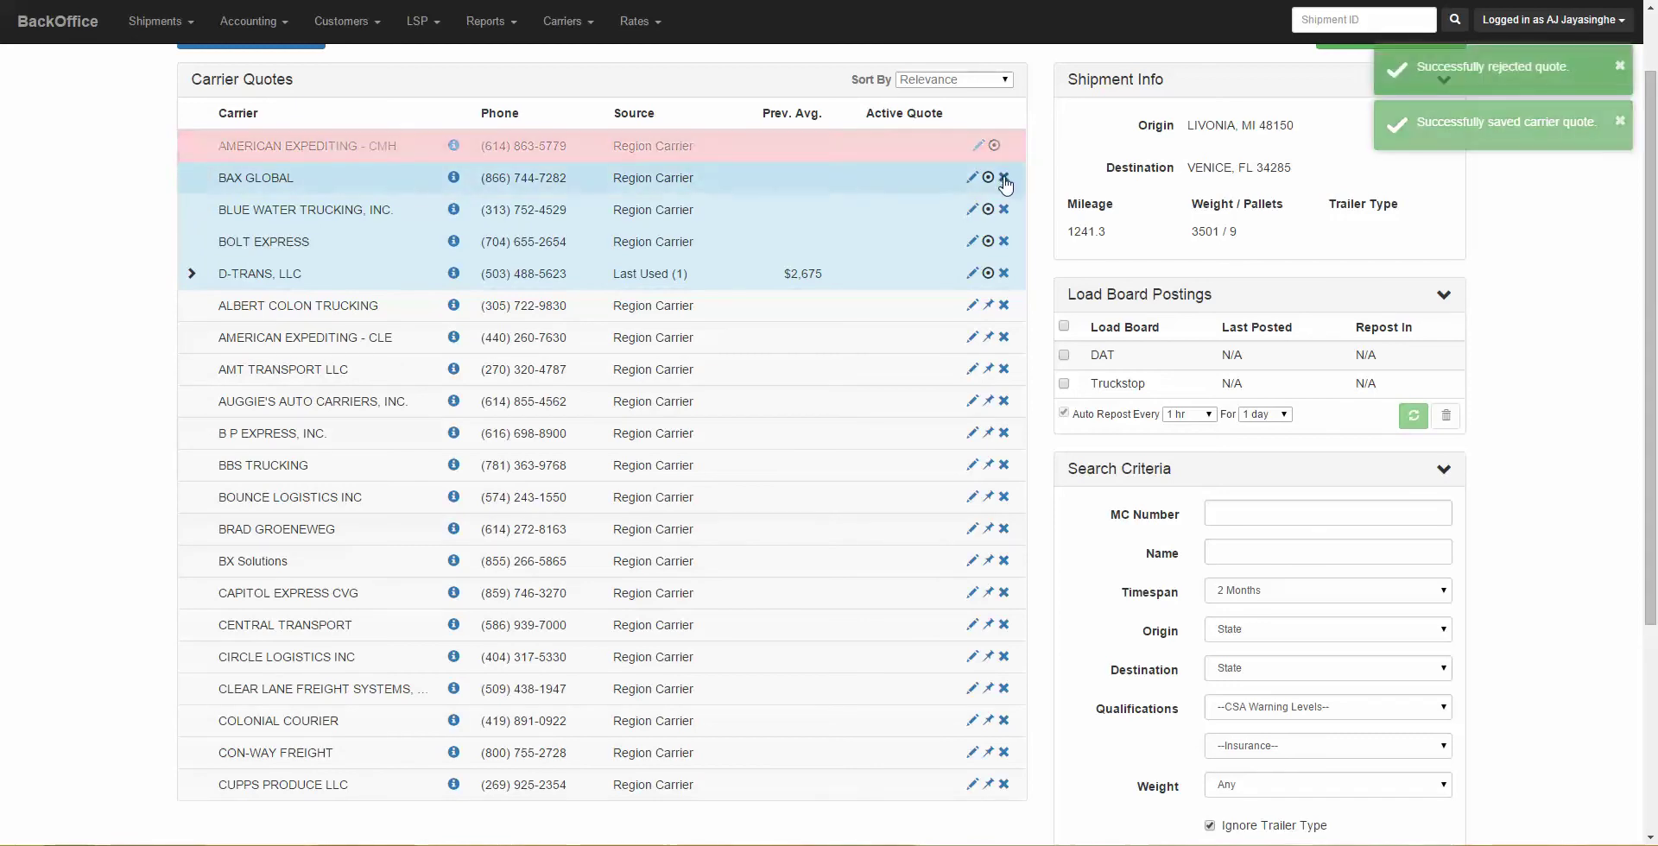
left_click(1004, 178)
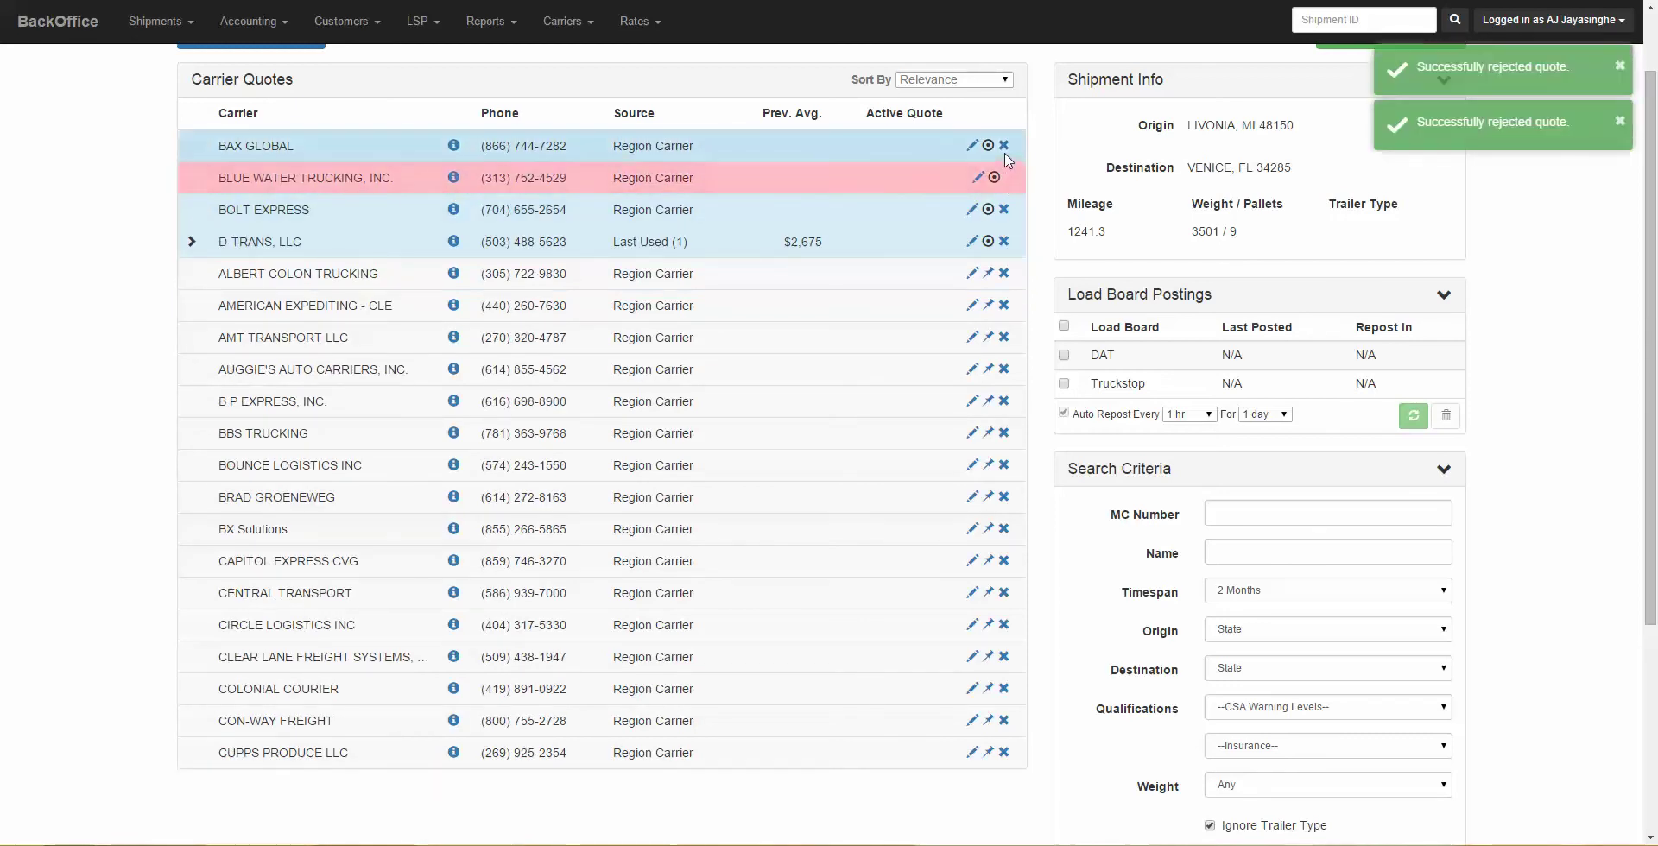
left_click(1003, 145)
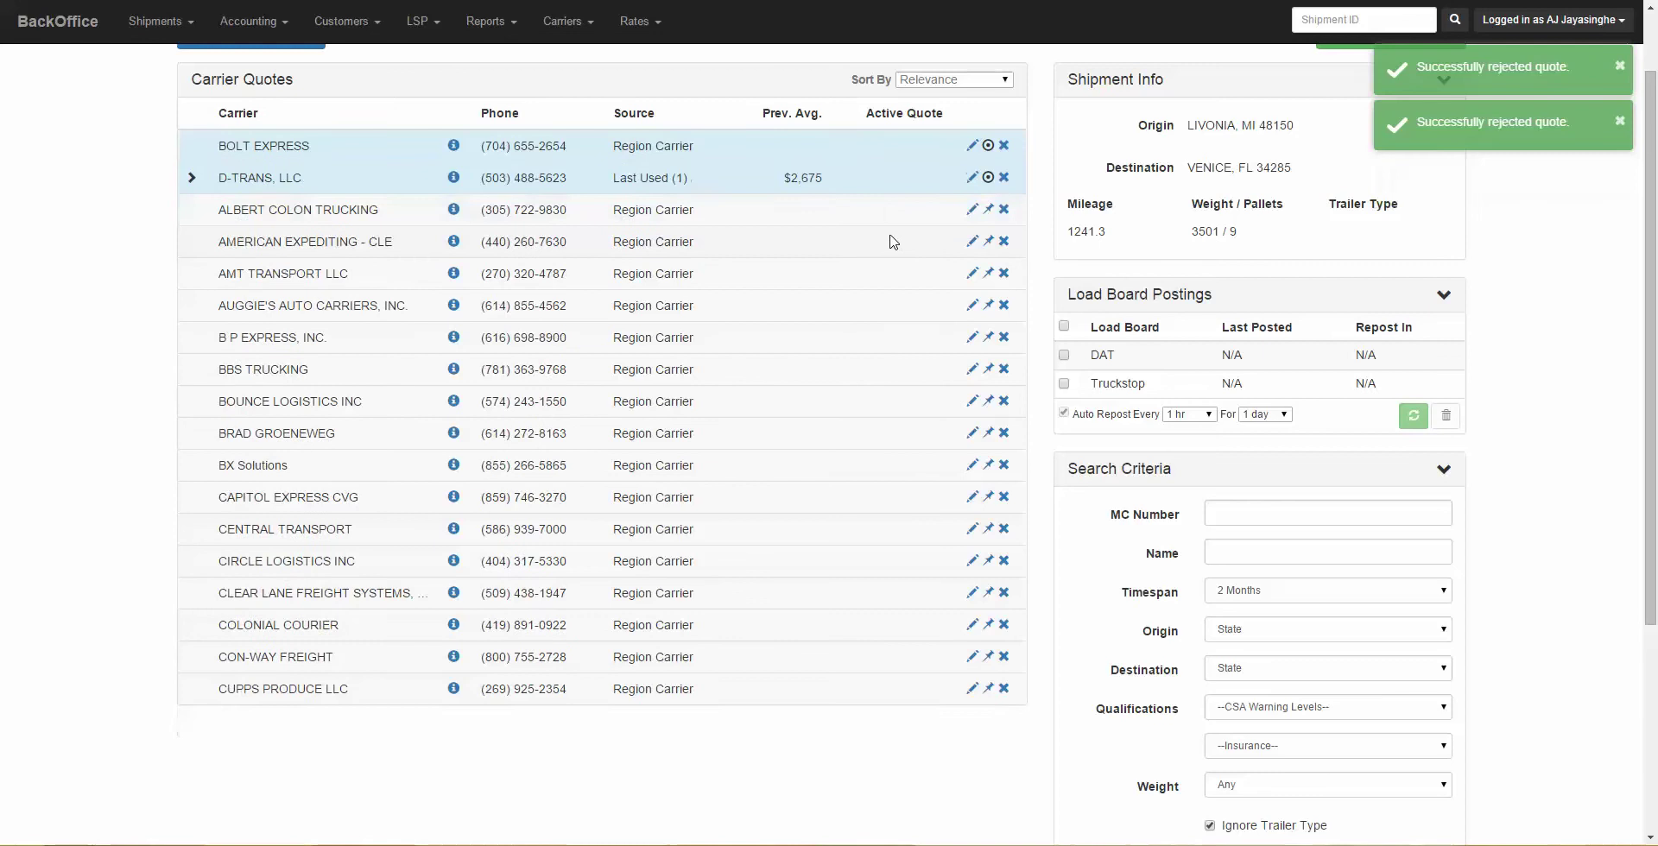
scroll(878, 268, "up", 1)
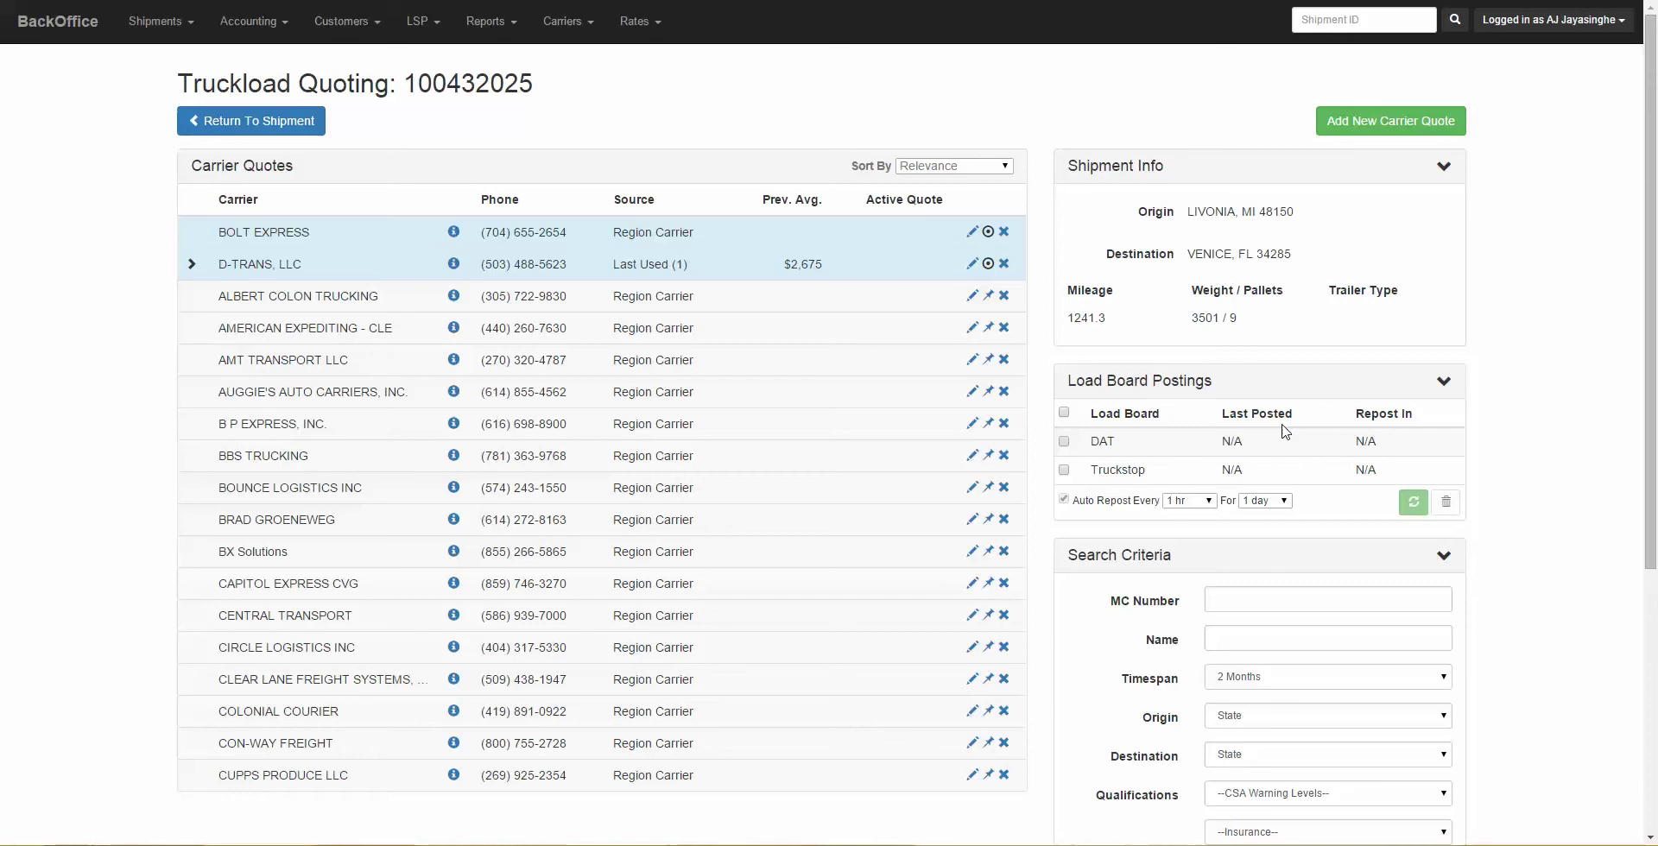
Step: Post the shipment to DAT and Truckstop load boards, auto-reposting every 1 hr
left_click(1064, 443)
left_click(1190, 501)
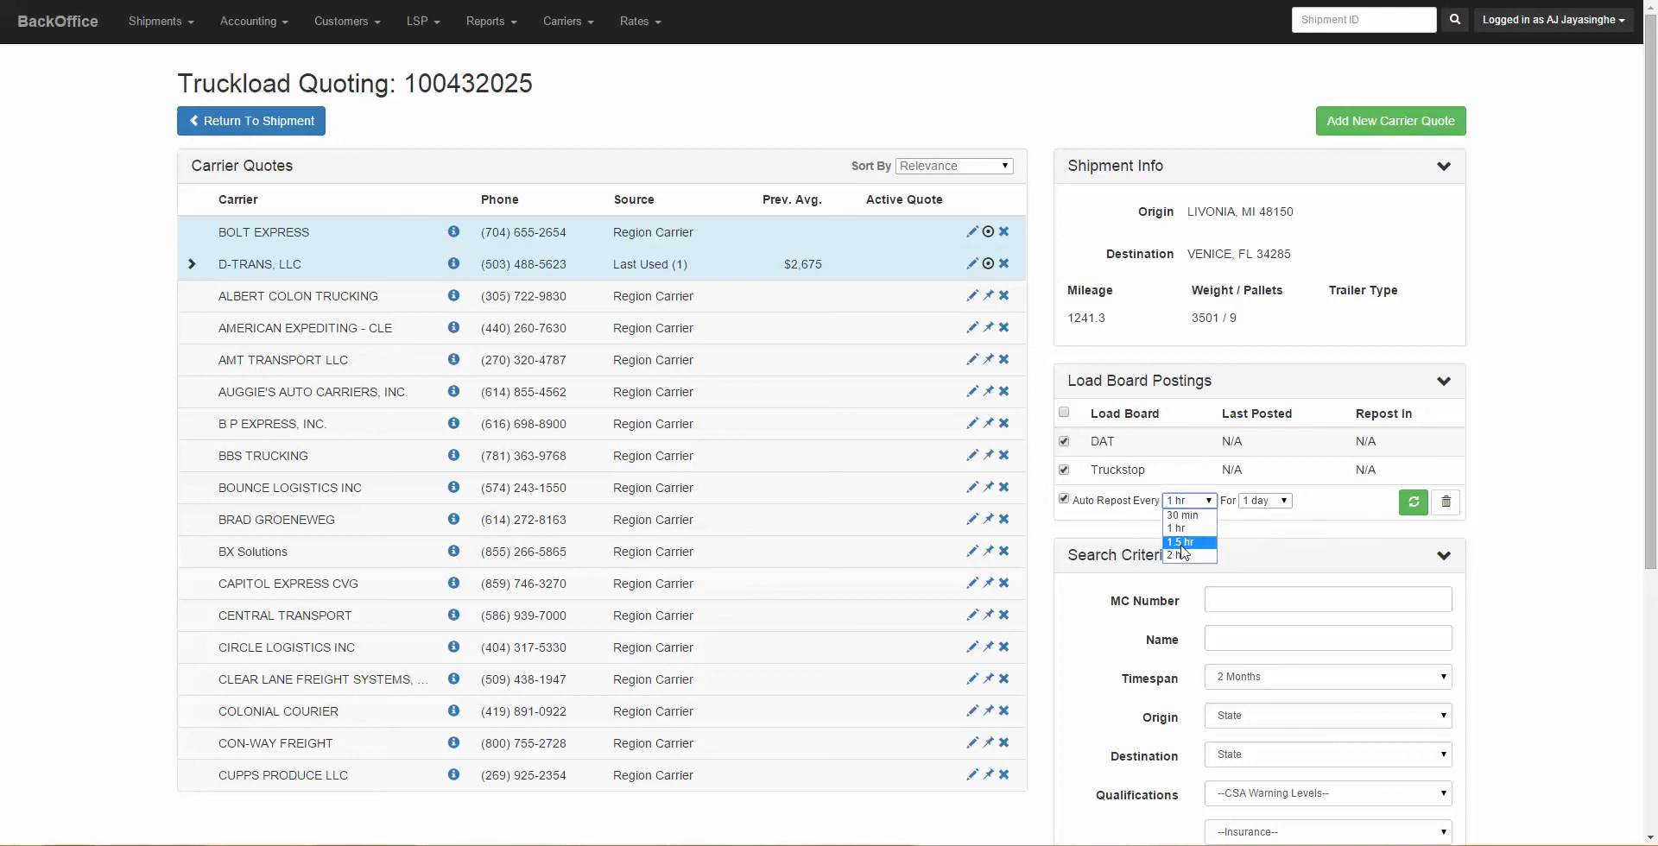
left_click(1301, 517)
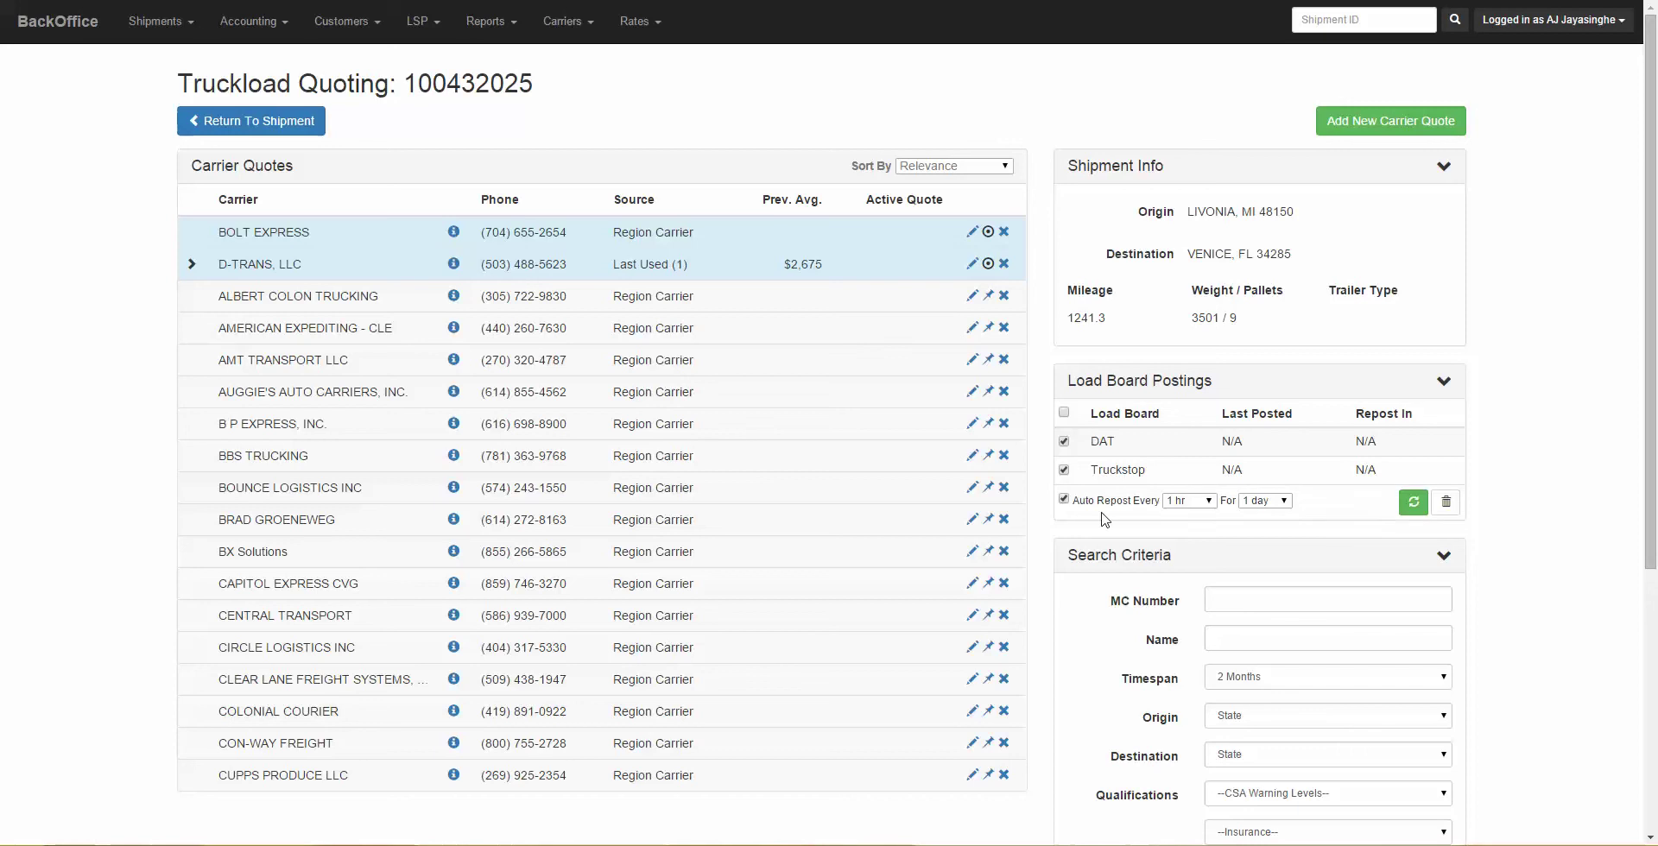
left_click(1413, 507)
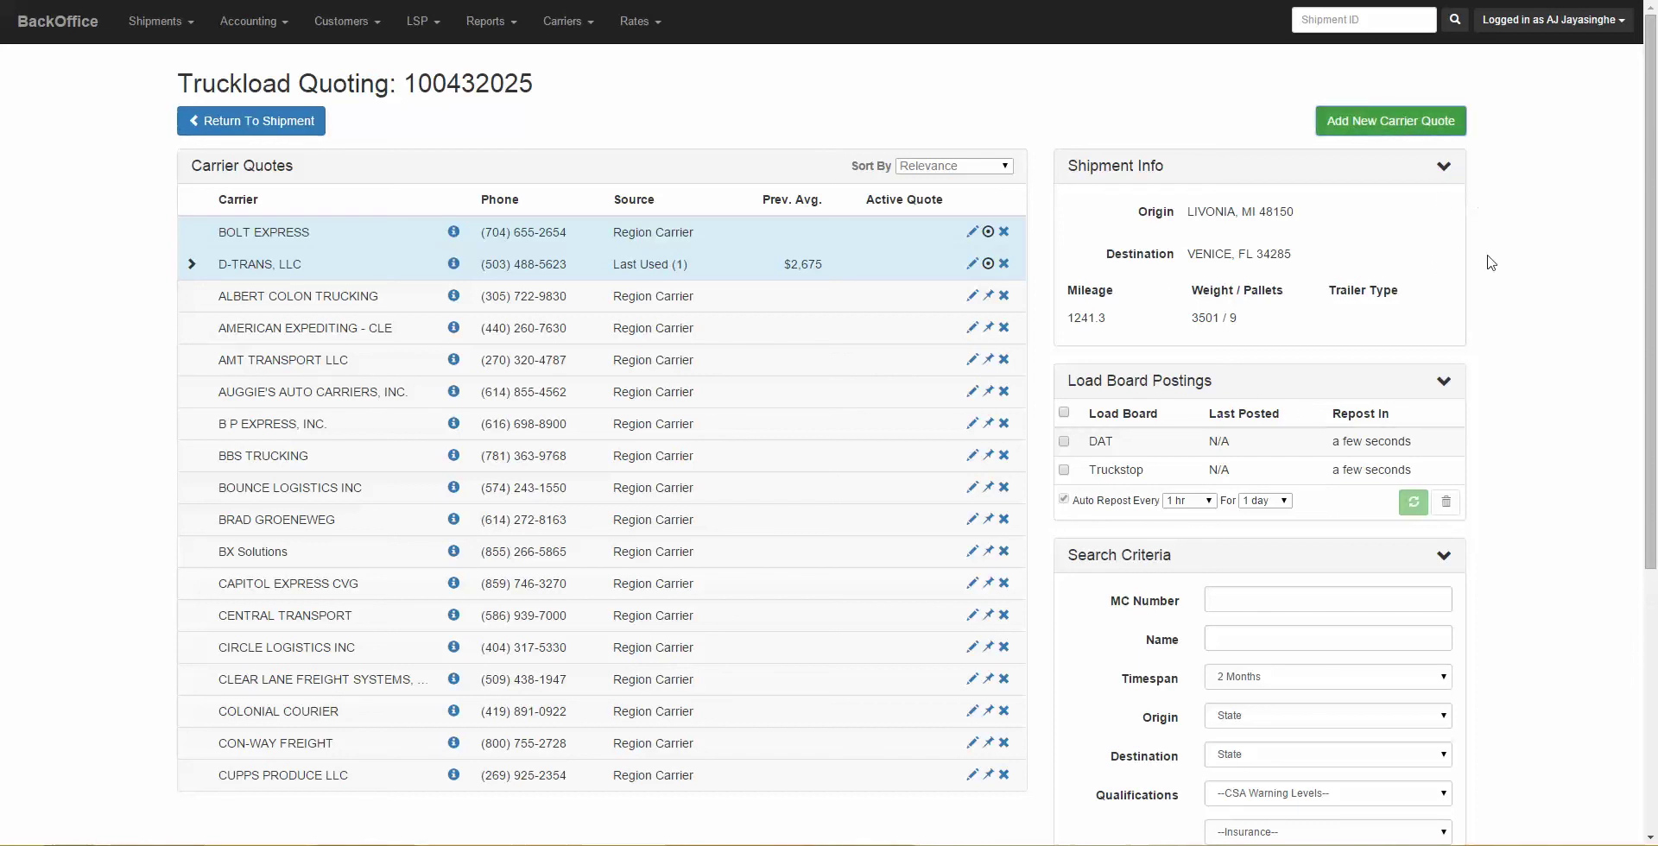
left_click(1421, 130)
Step: Start the quote with carrier 101 Transport, Inc., the carrier's phone number, and source Truckstop
left_click(776, 111)
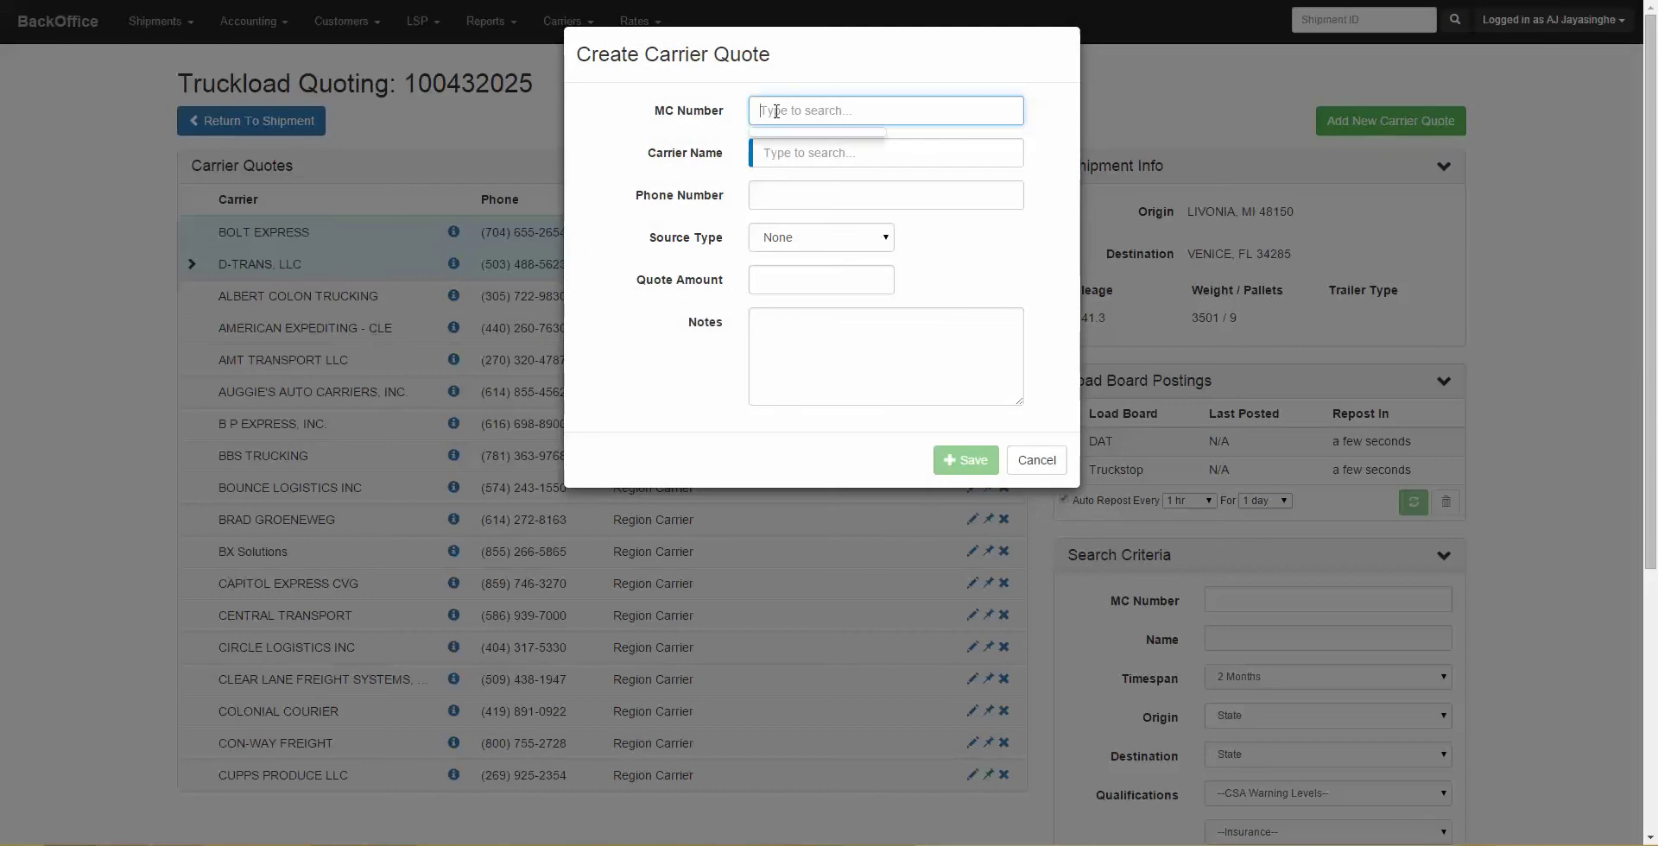
left_click(804, 183)
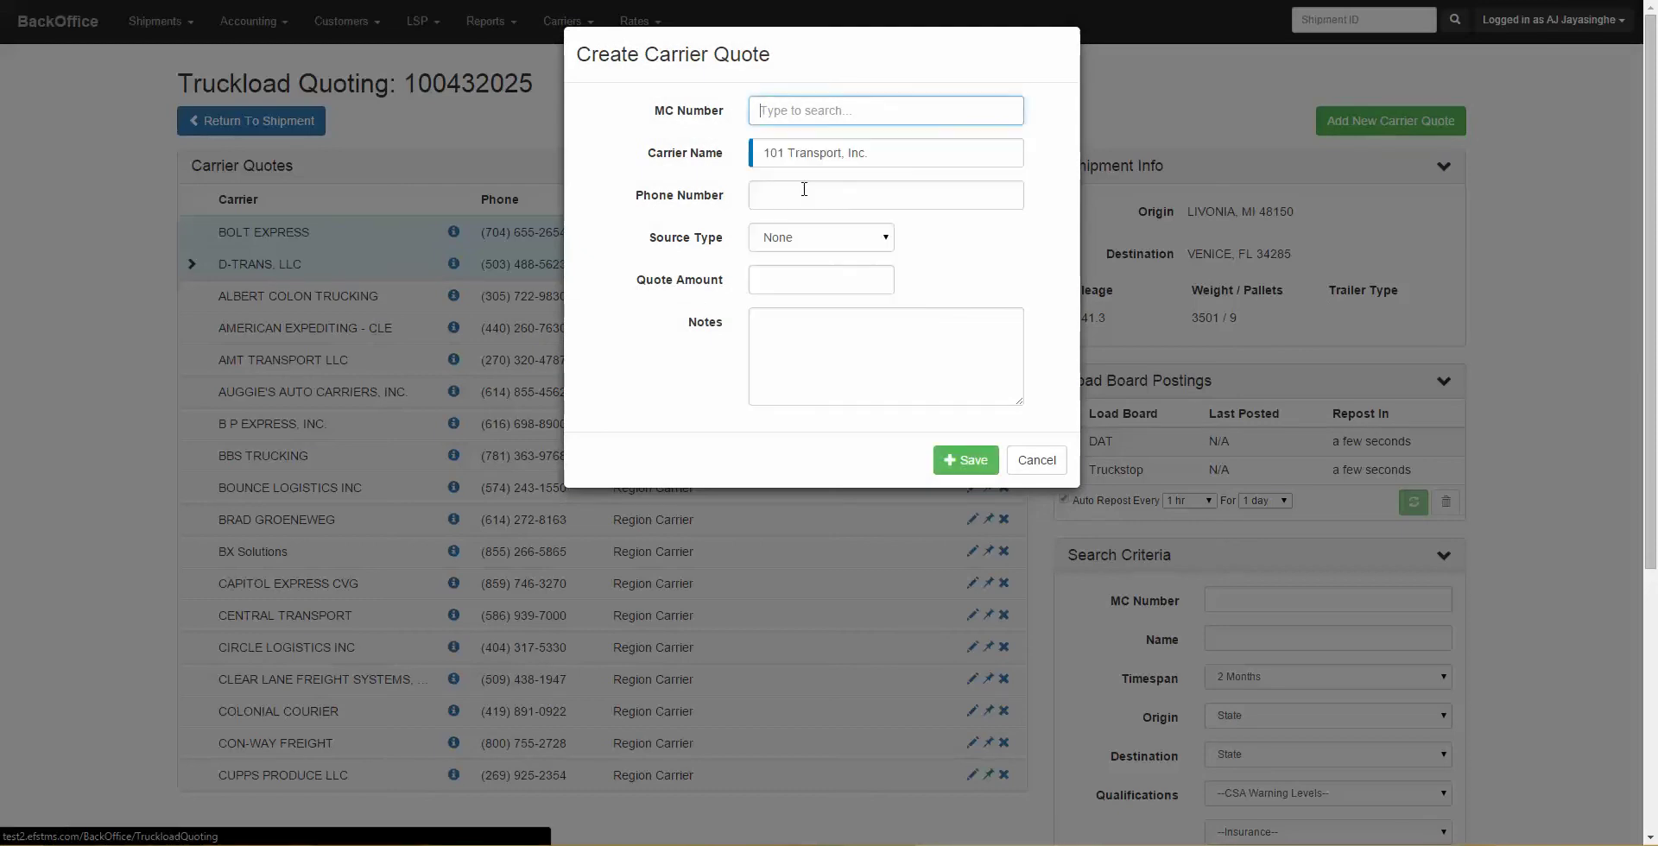
left_click(774, 191)
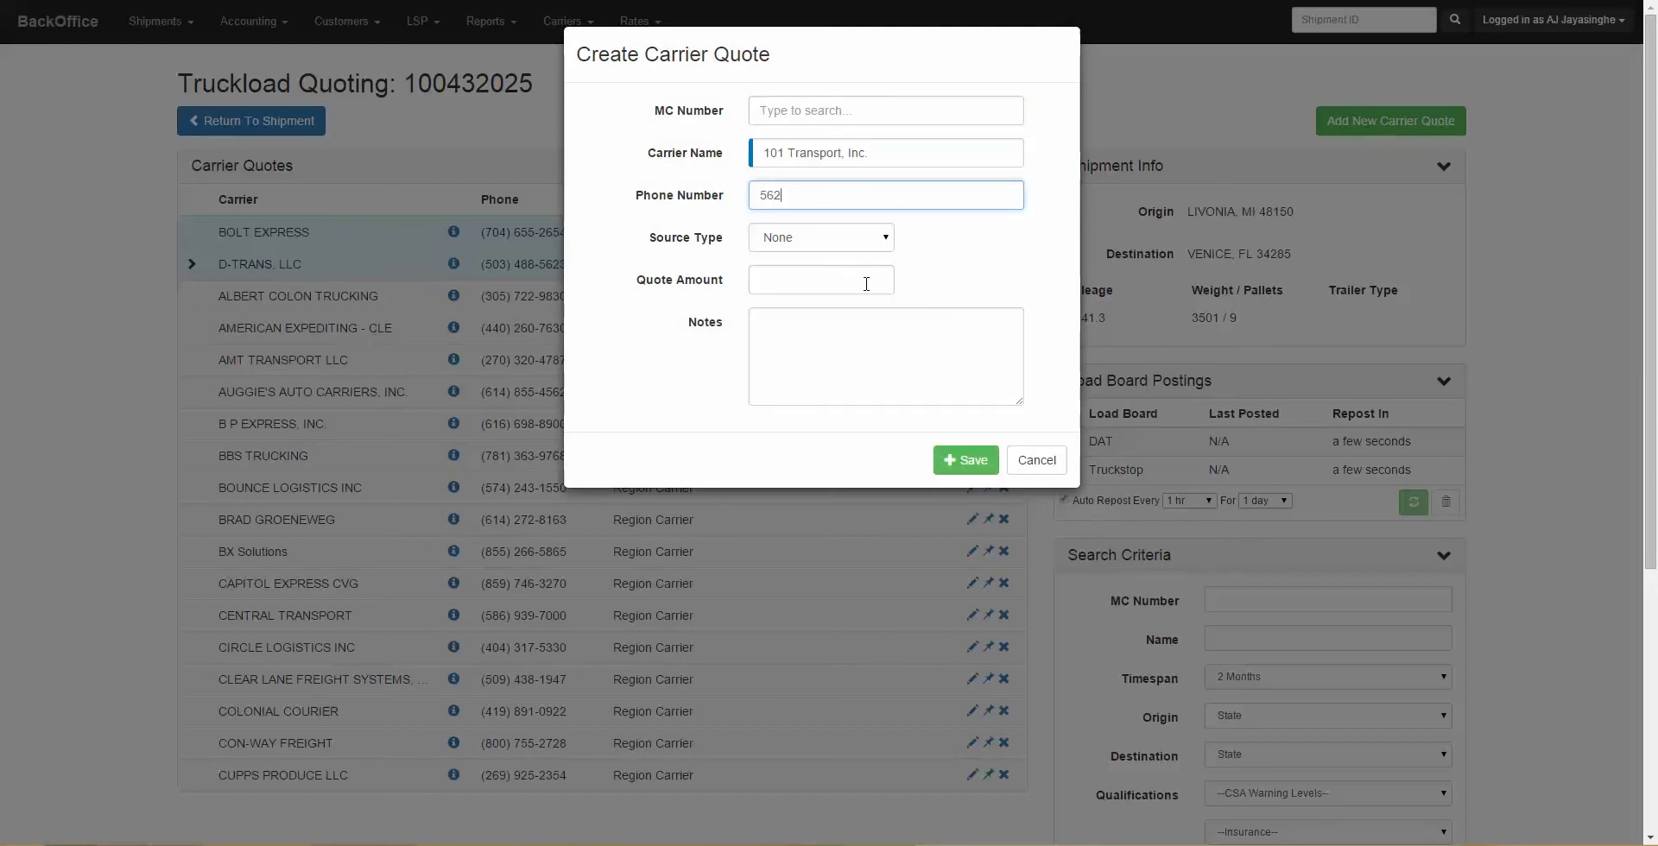
left_click(888, 236)
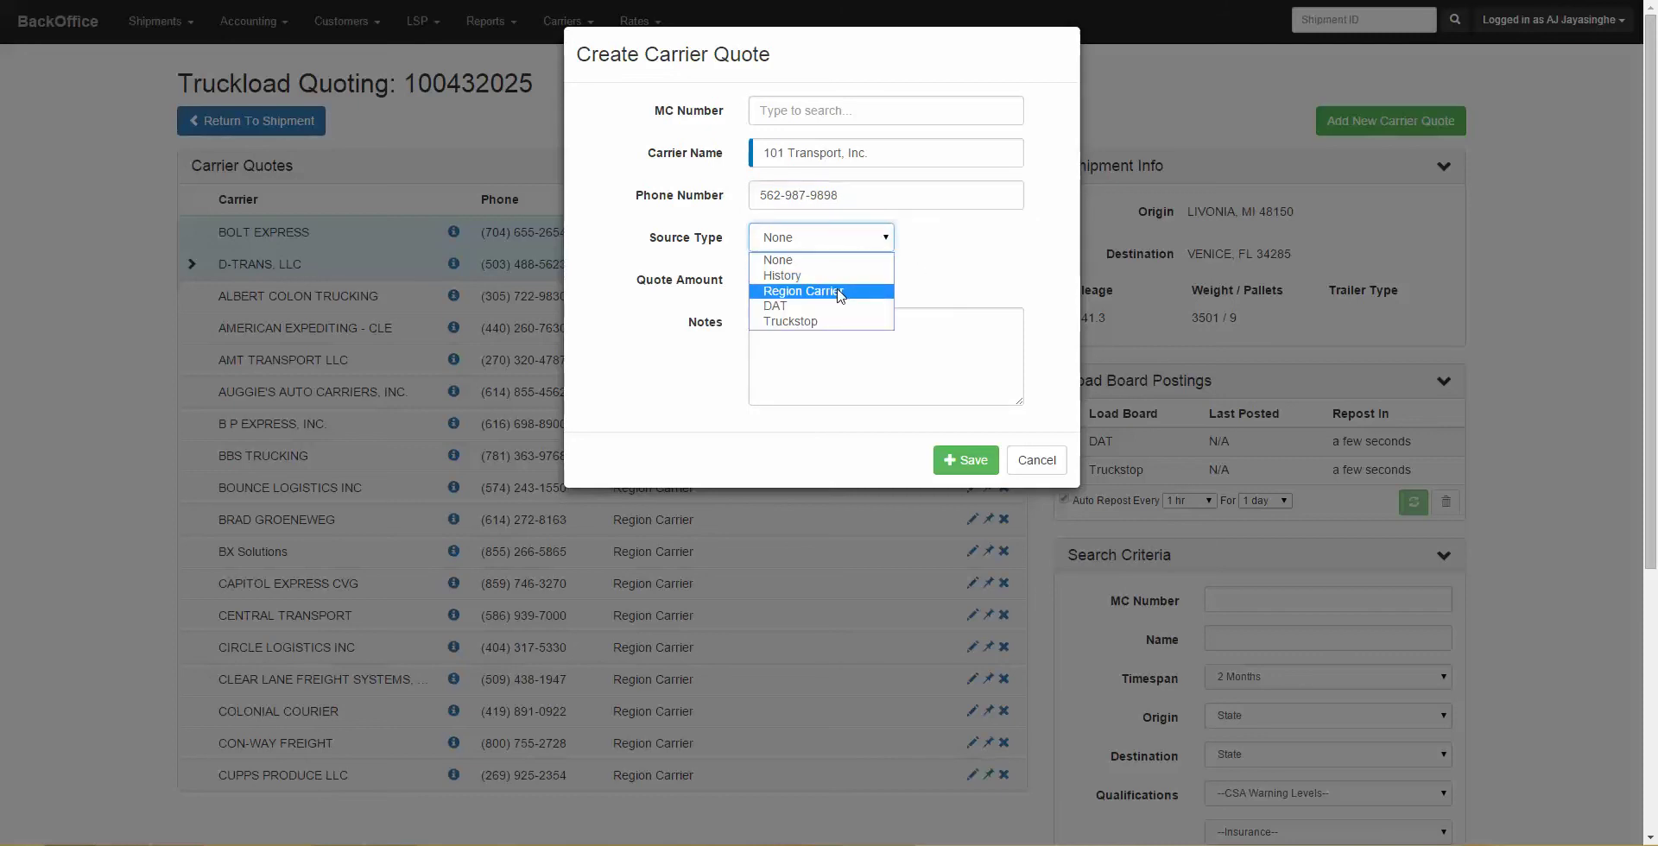
left_click(804, 323)
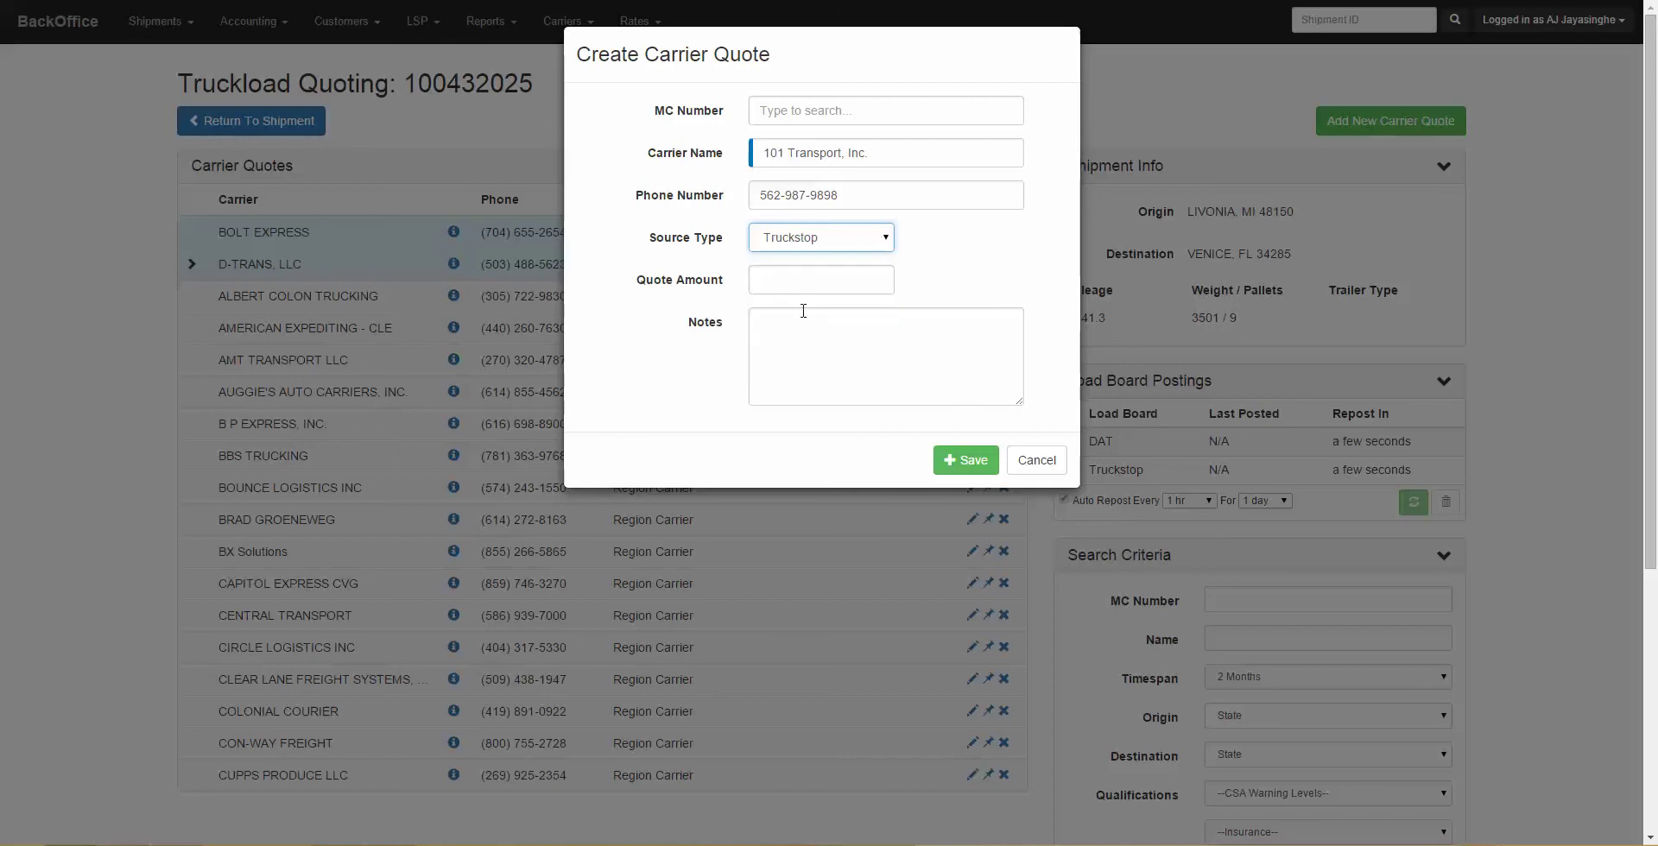
Step: Enter amount 800.00 with note 'Needs to know by 5 pm' and save the quote
left_click(801, 292)
type("00.00")
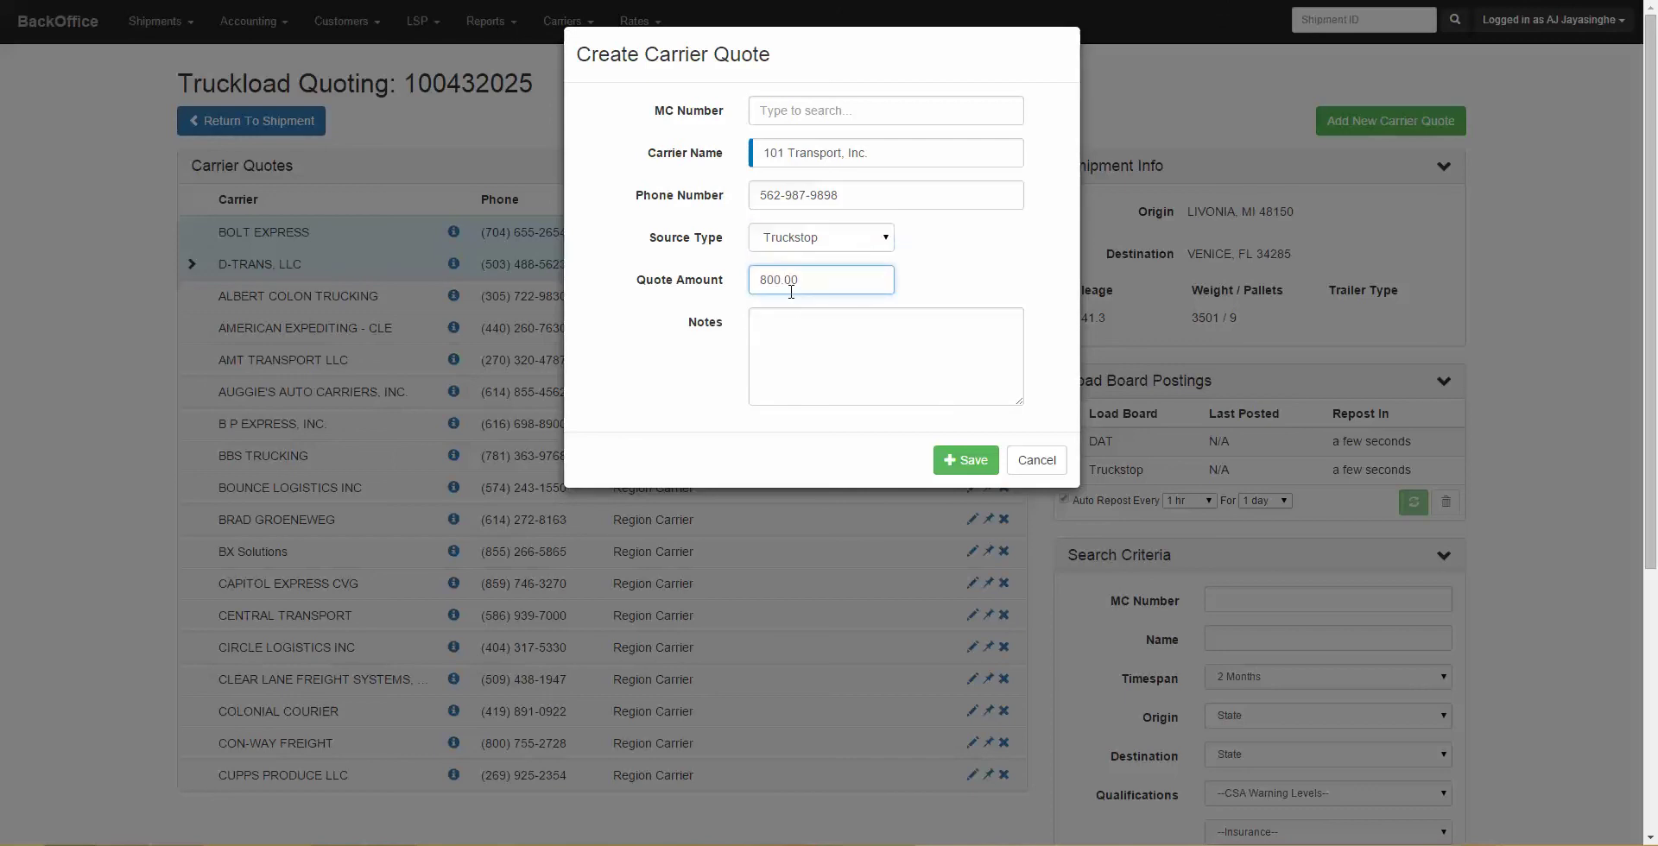
left_click(845, 358)
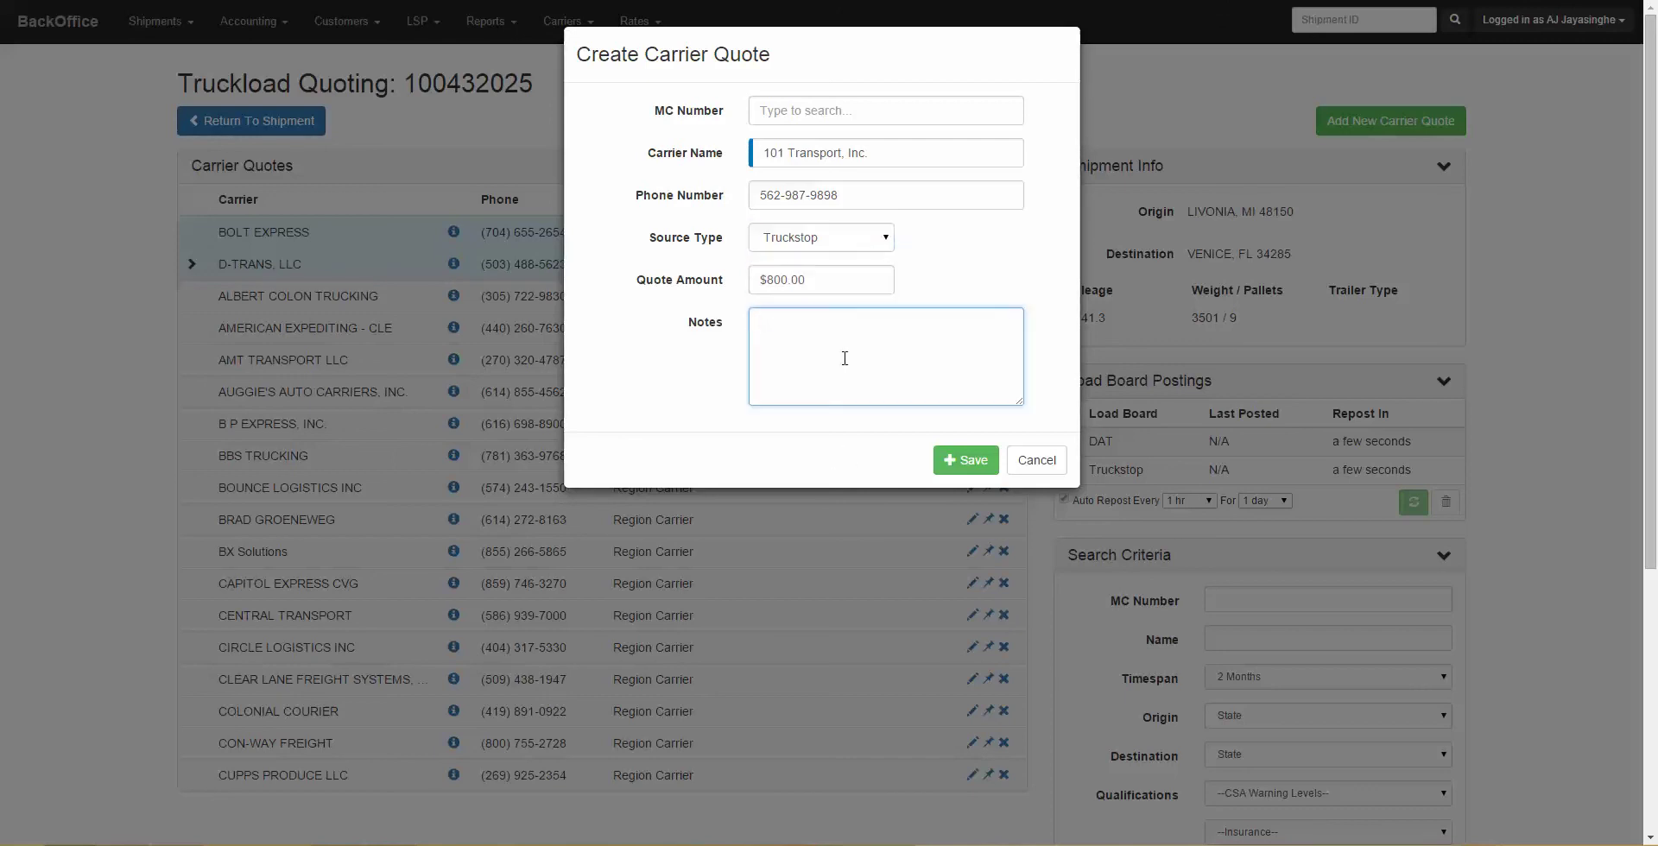
type("Needs to kn")
type("ow nb")
key("BackSpace")
key("BackSpace")
type("by ")
type("5 pm")
left_click(969, 459)
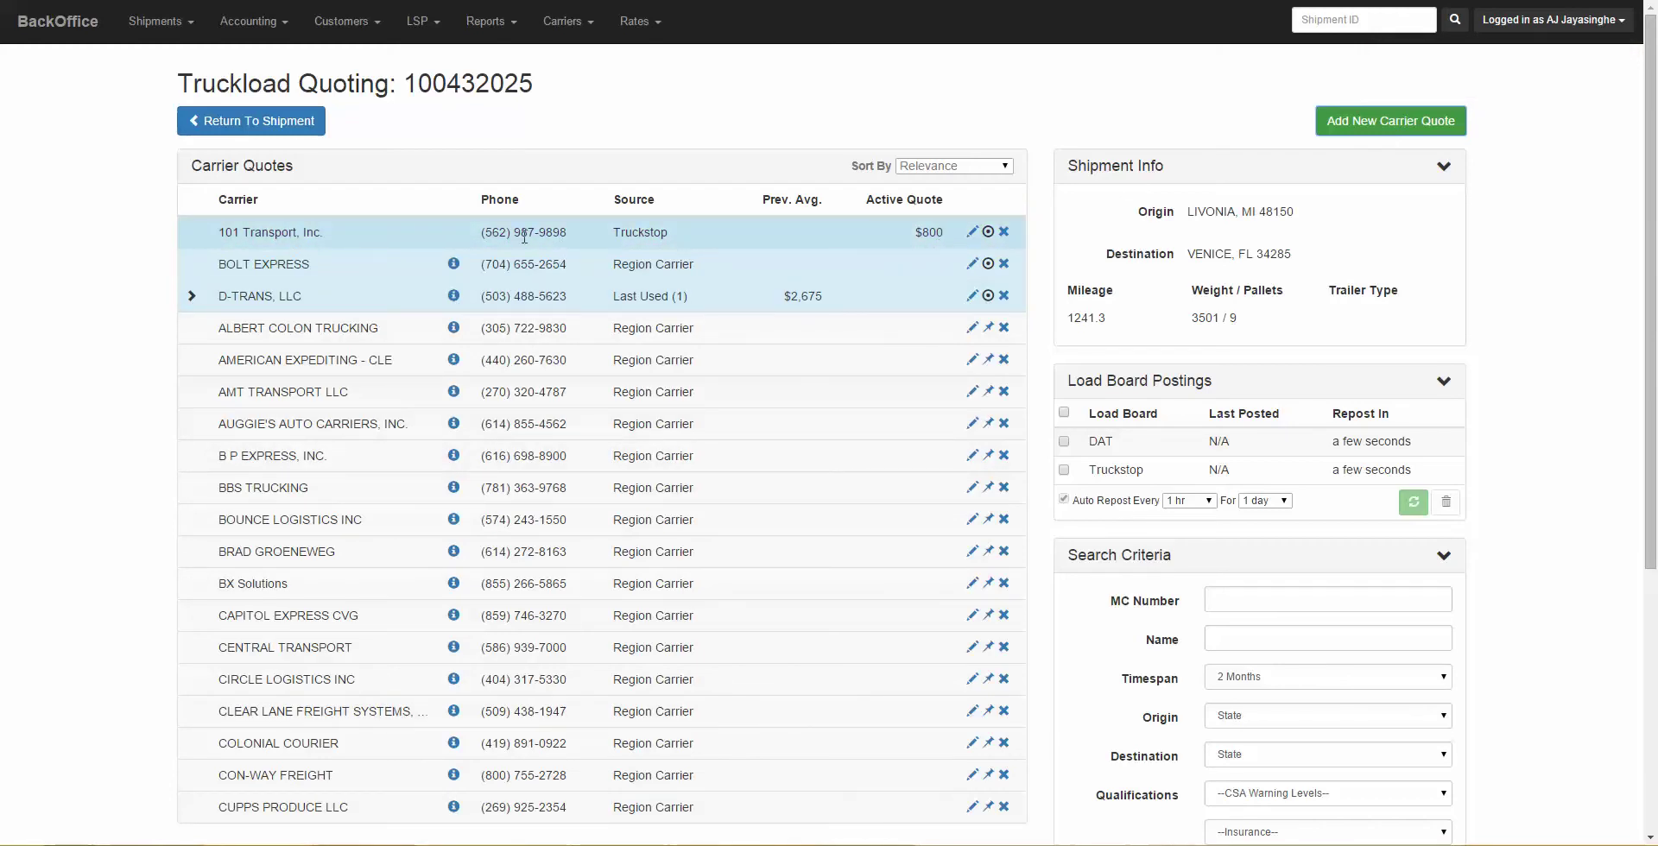
Step: Uncheck Include Prior Quotes and Include Region Carriers under Include in Results
scroll(1378, 383, "down", 1)
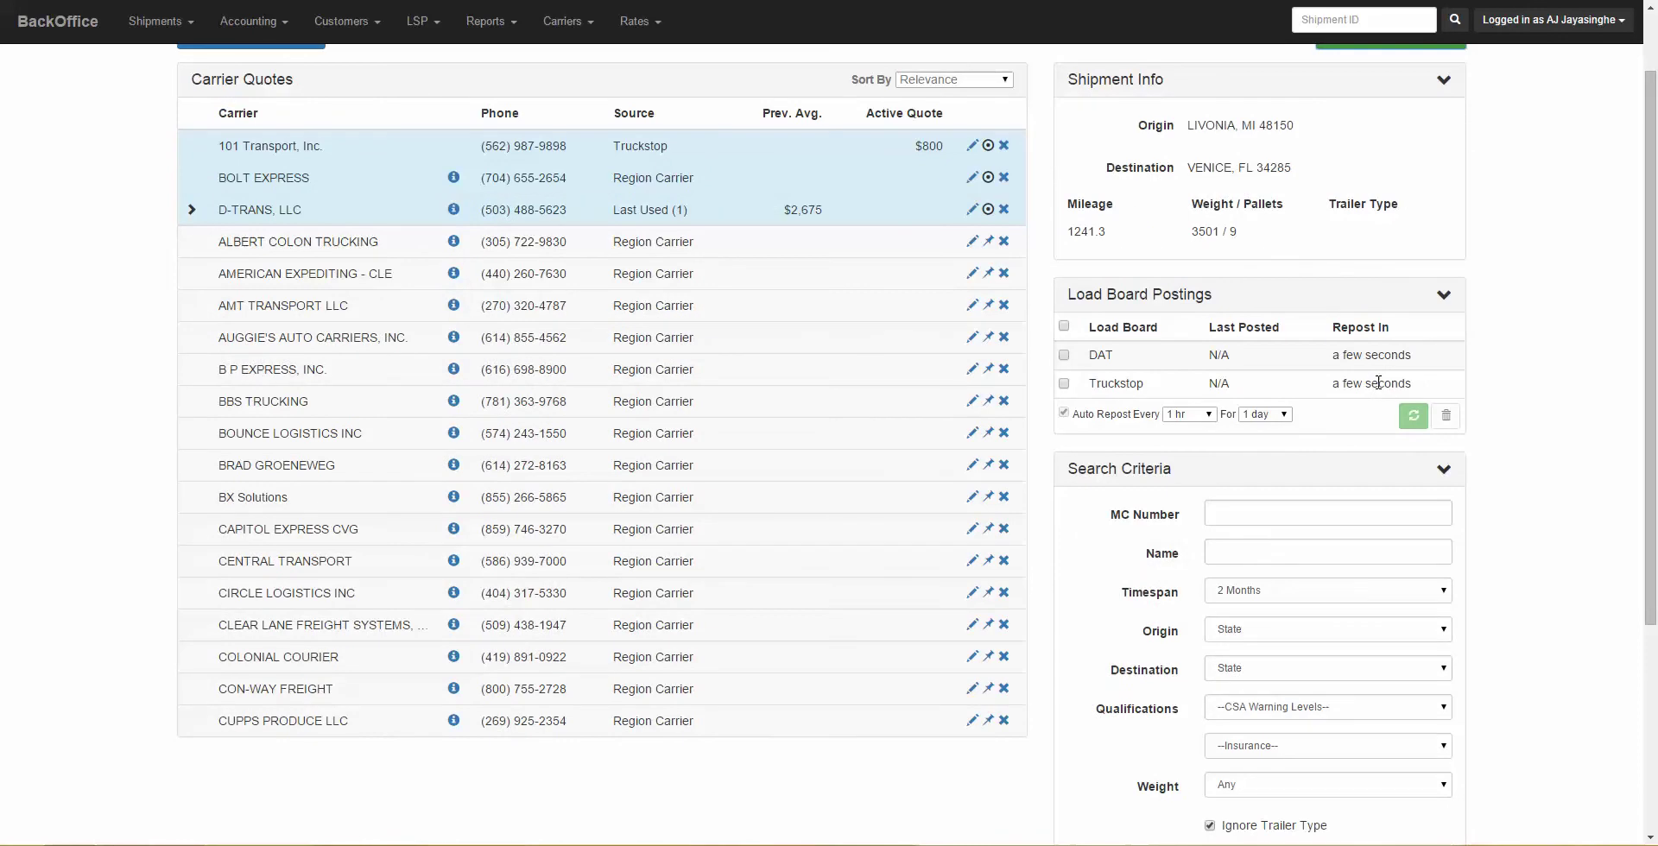
scroll(1378, 383, "down", 2)
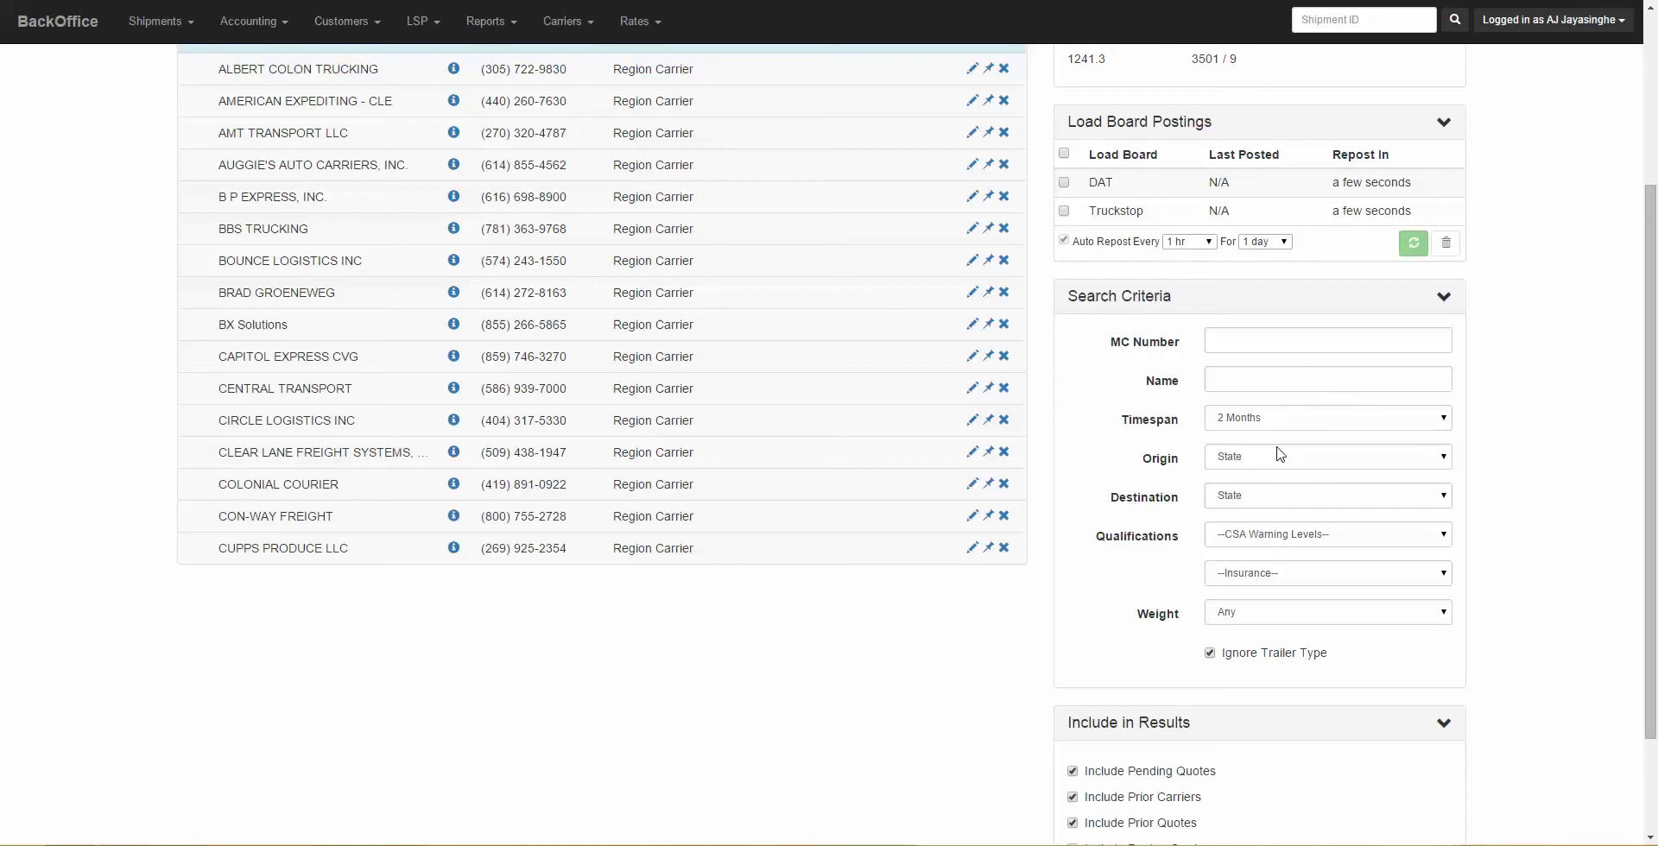
scroll(1439, 448, "down", 3)
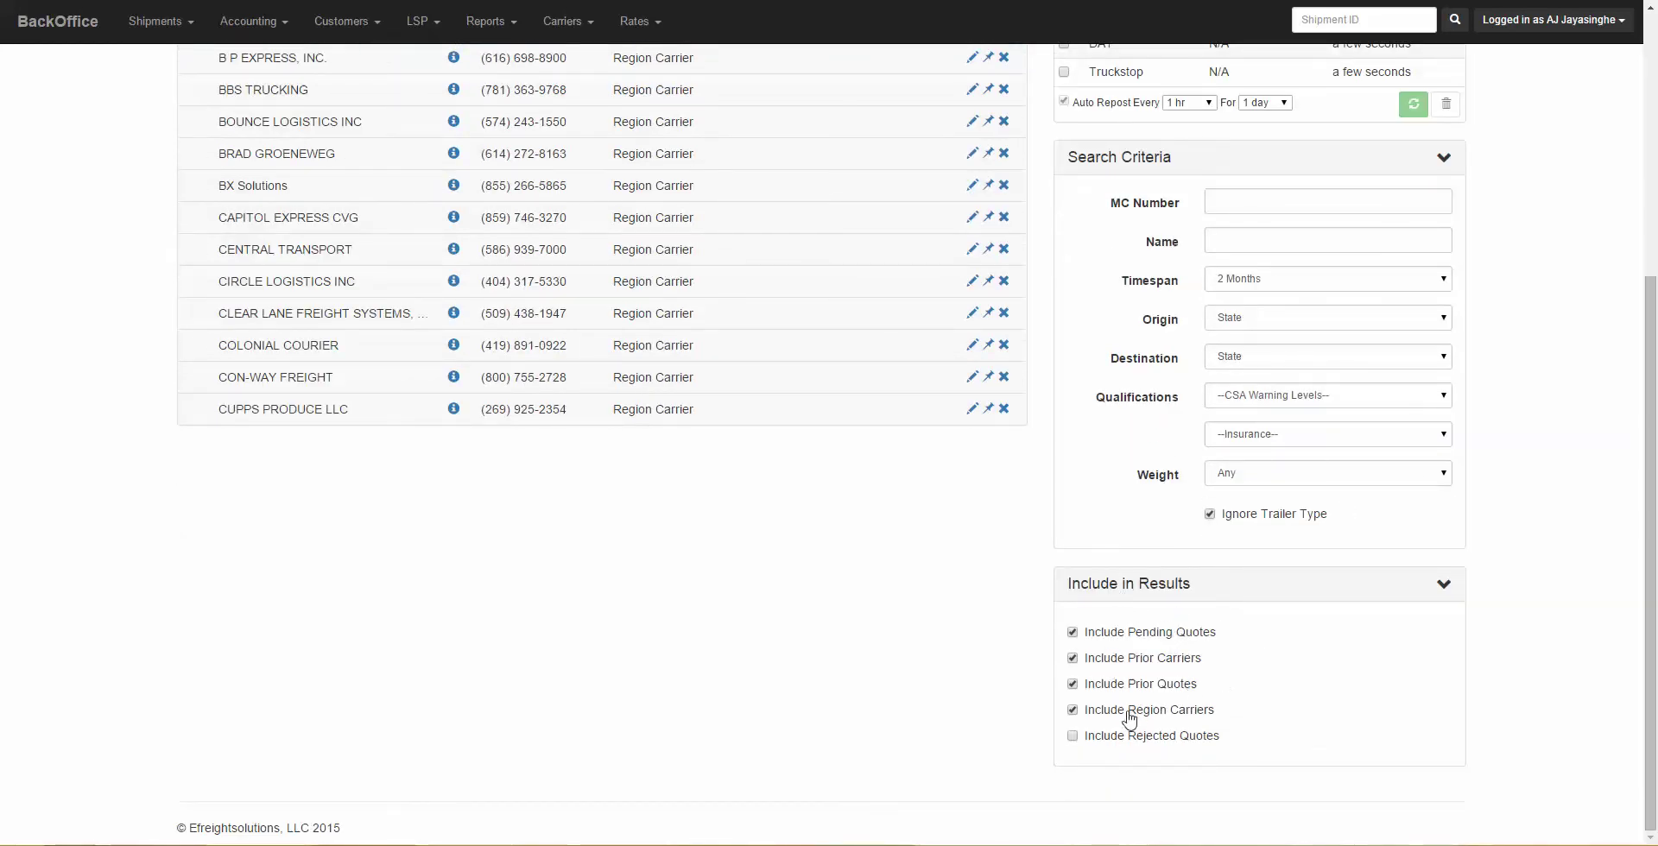
left_click(1074, 712)
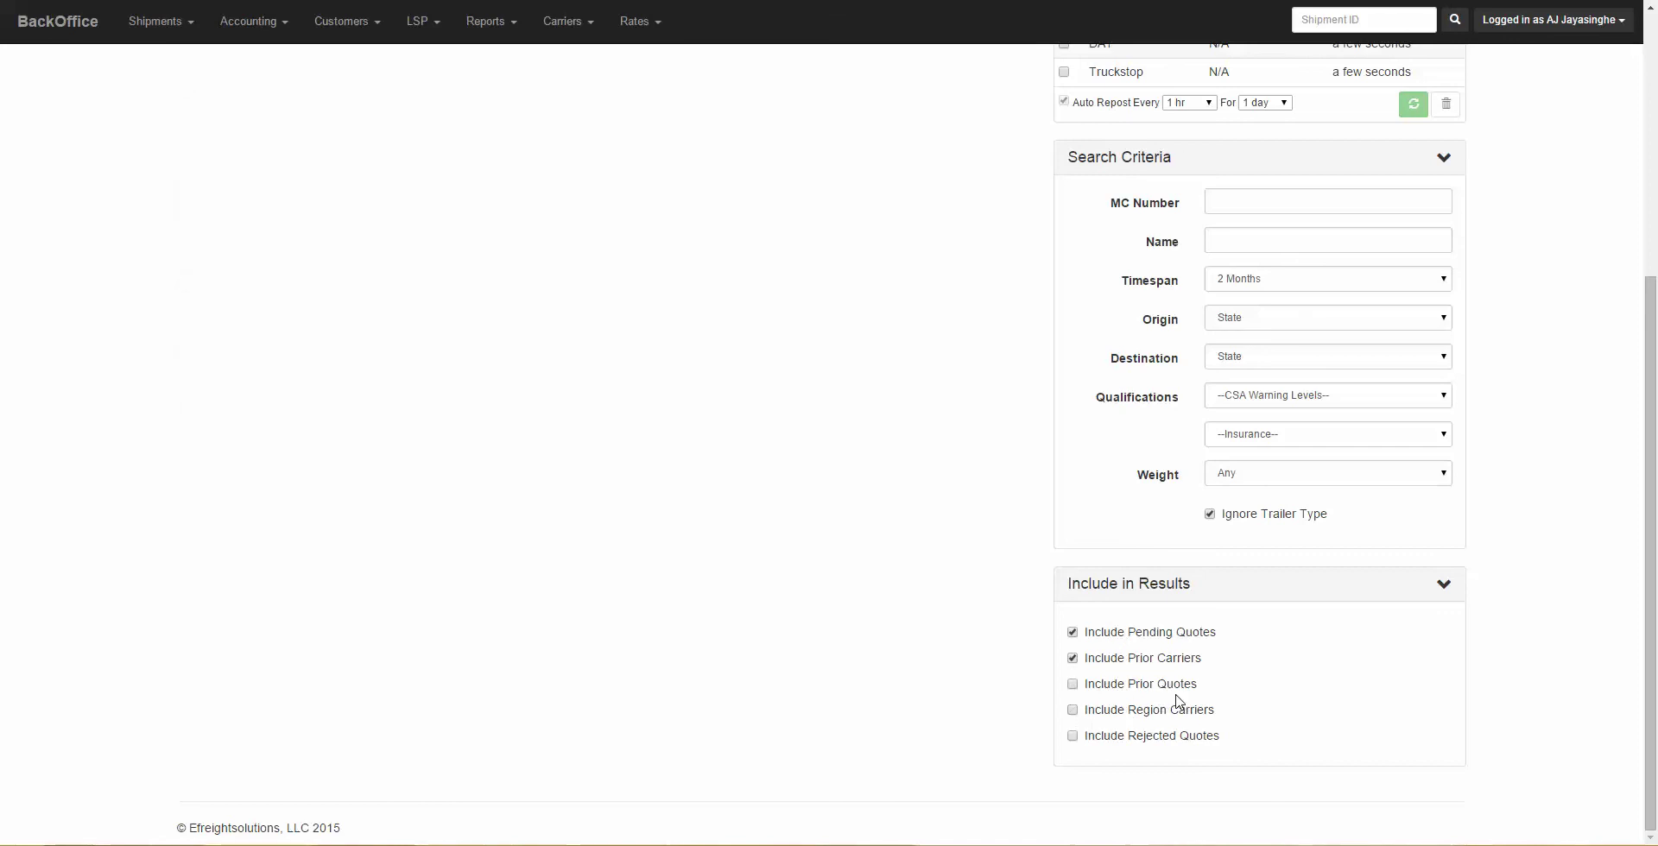
scroll(1176, 702, "up", 5)
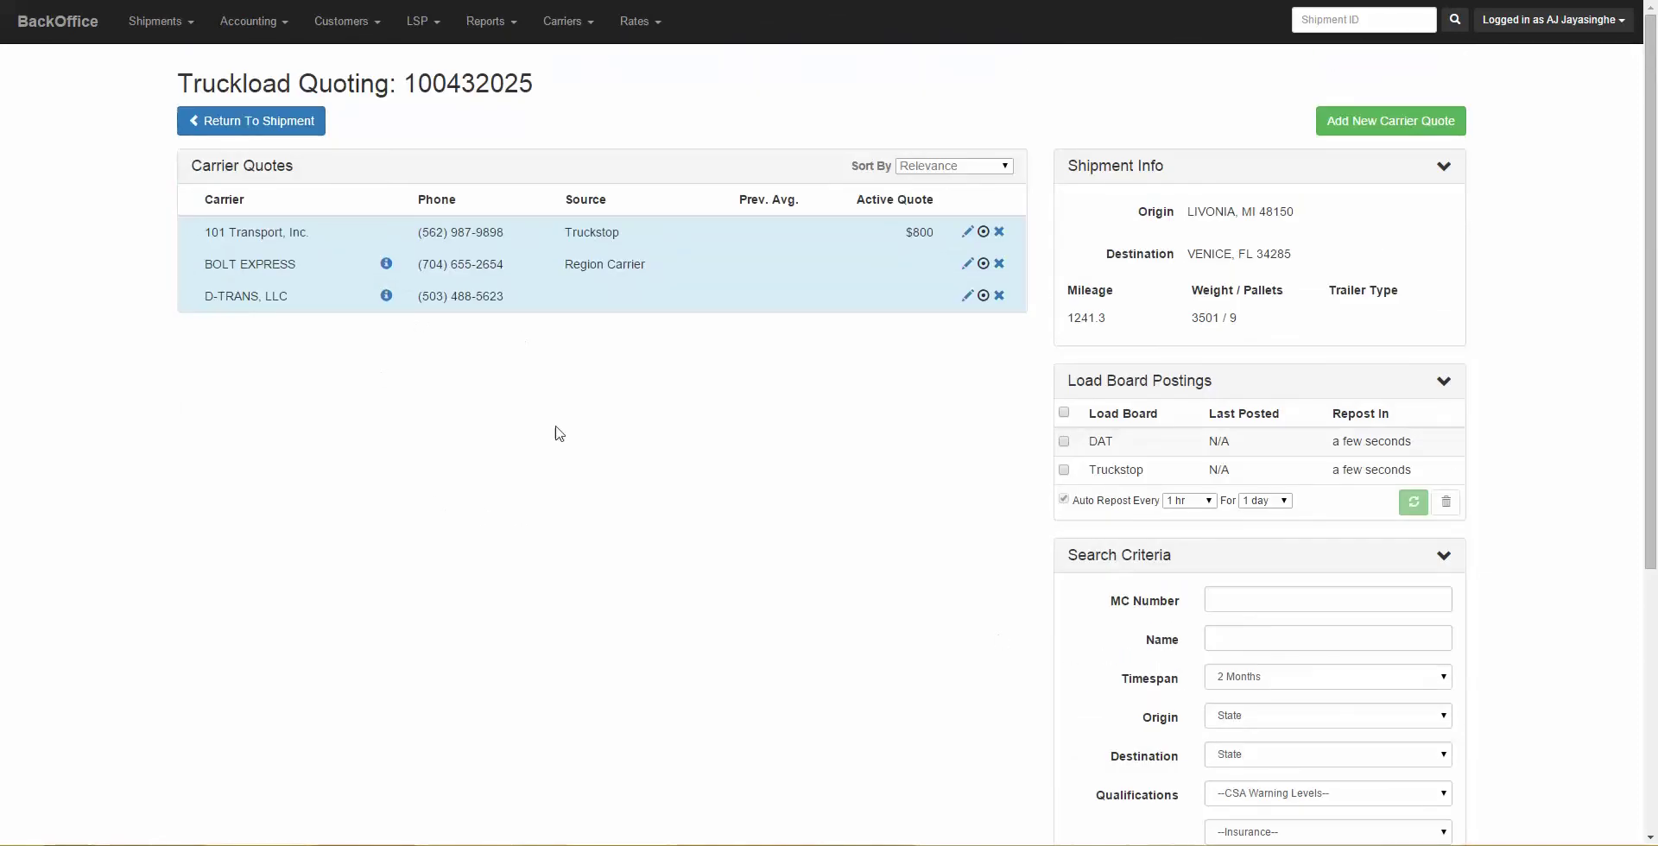